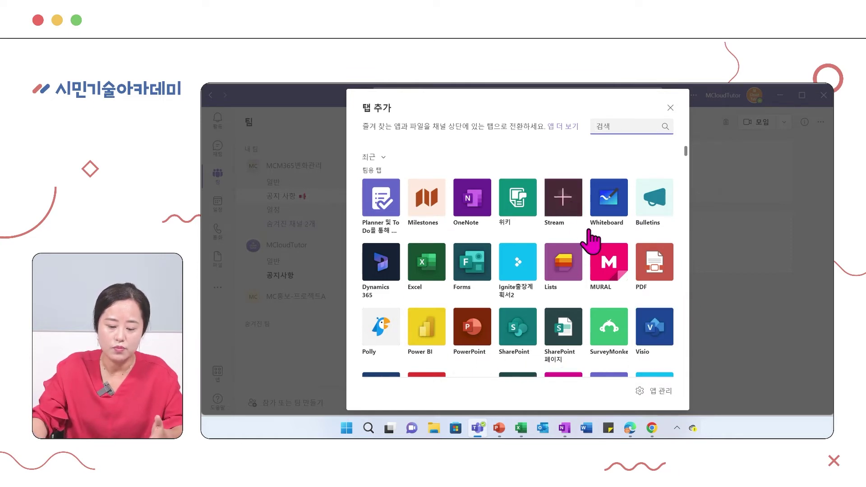
Step: Look through the apps that can be added as a tab to the channel
{"action": "scroll", "coordinate": [606, 275], "scroll_direction": "down", "scroll_amount": 8}
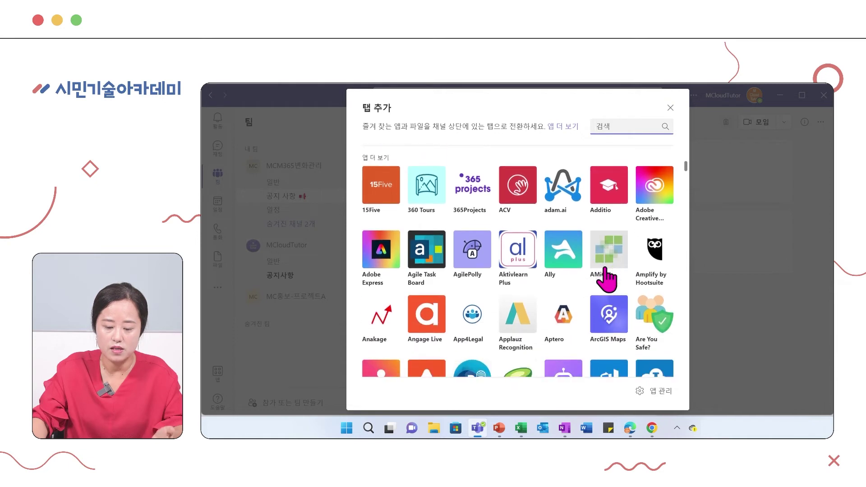
{"action": "scroll", "coordinate": [607, 277], "scroll_direction": "down", "scroll_amount": 1}
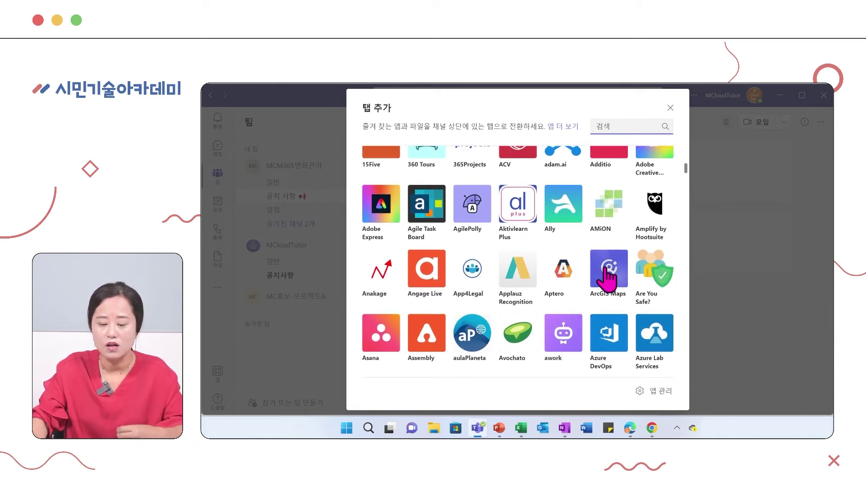
{"action": "scroll", "coordinate": [606, 269], "scroll_direction": "up", "scroll_amount": 2}
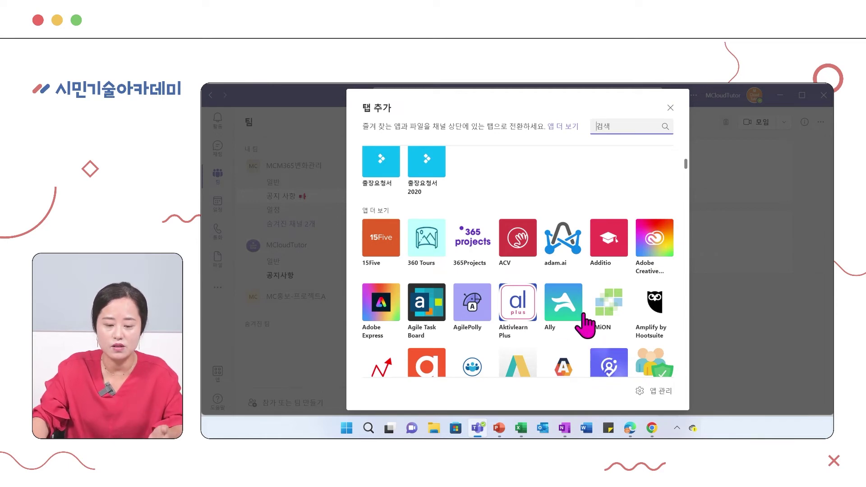
{"action": "scroll", "coordinate": [580, 319], "scroll_direction": "up", "scroll_amount": 2}
{"action": "scroll", "coordinate": [568, 259], "scroll_direction": "up", "scroll_amount": 4}
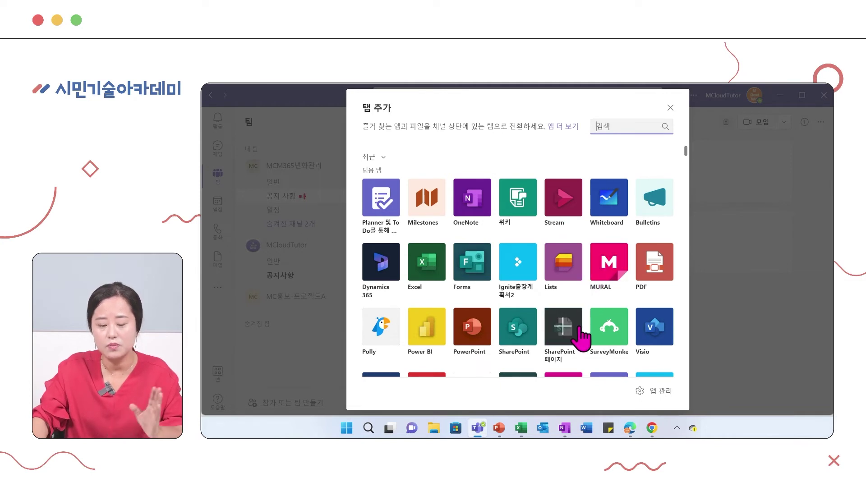
{"action": "scroll", "coordinate": [582, 337], "scroll_direction": "down", "scroll_amount": 2}
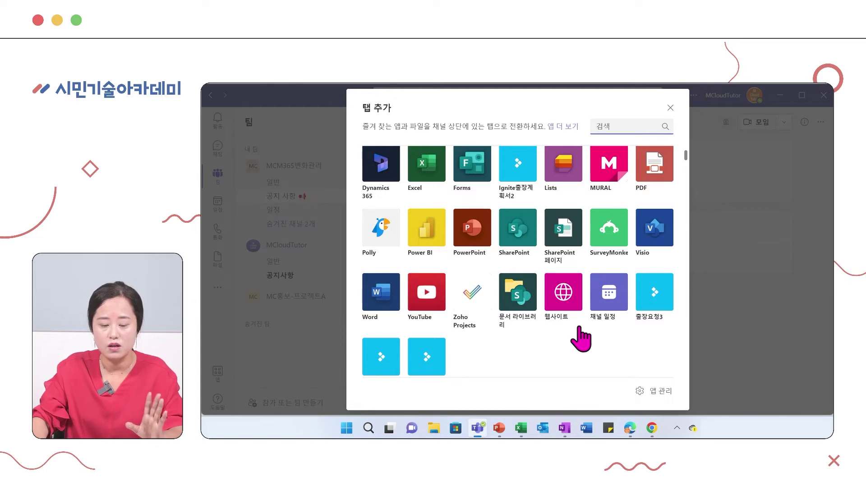
{"action": "scroll", "coordinate": [569, 339], "scroll_direction": "down", "scroll_amount": 2}
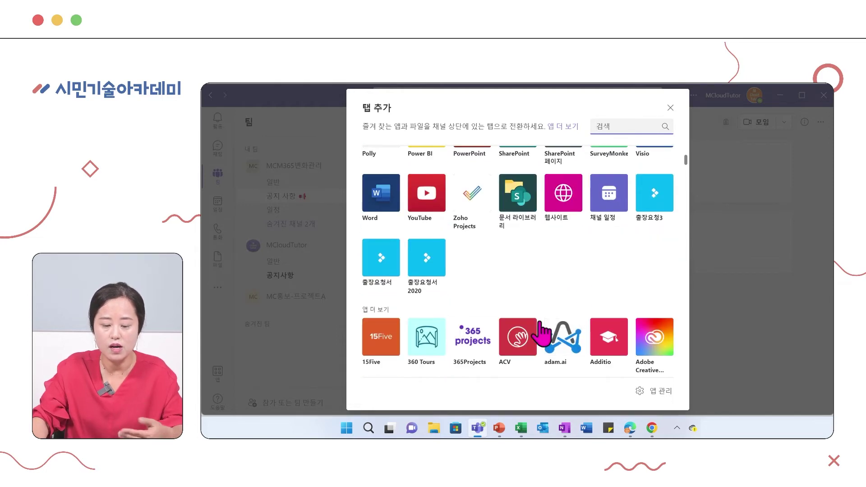
{"action": "scroll", "coordinate": [546, 331], "scroll_direction": "down", "scroll_amount": 3}
{"action": "scroll", "coordinate": [541, 320], "scroll_direction": "up", "scroll_amount": 4}
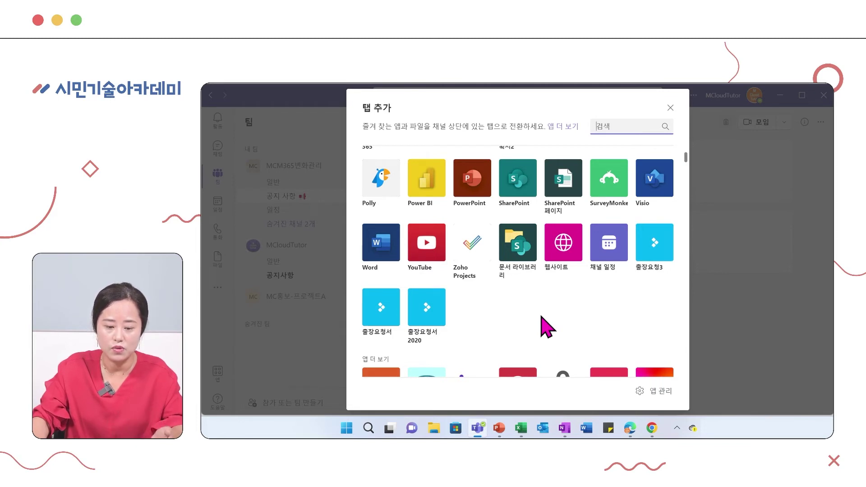
{"action": "scroll", "coordinate": [546, 327], "scroll_direction": "up", "scroll_amount": 3}
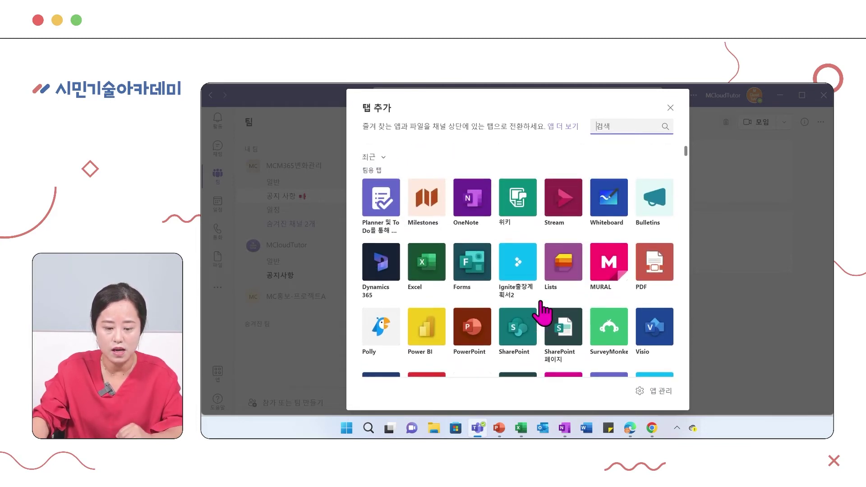
Step: Add a Planner and To Do Tasks tab to the 공지 사항 channel with a new plan named 프로모션1
{"action": "left_click", "coordinate": [378, 208]}
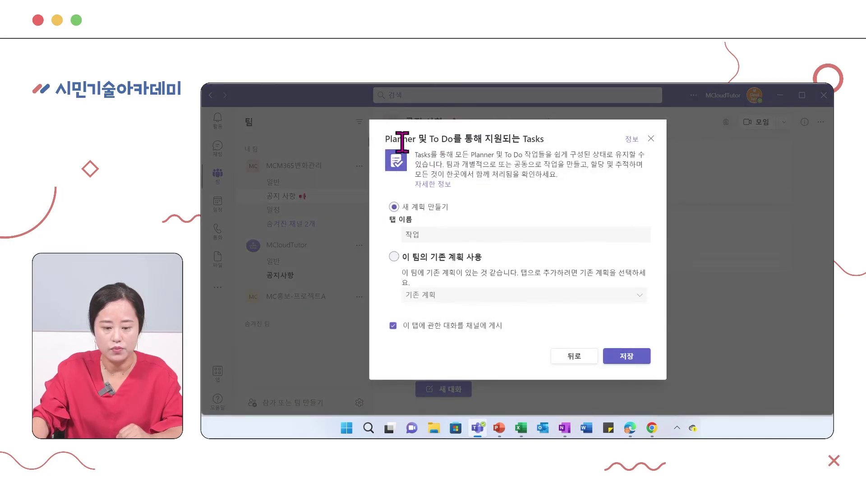
{"action": "left_click_drag", "start_coordinate": [554, 141], "coordinate": [388, 145]}
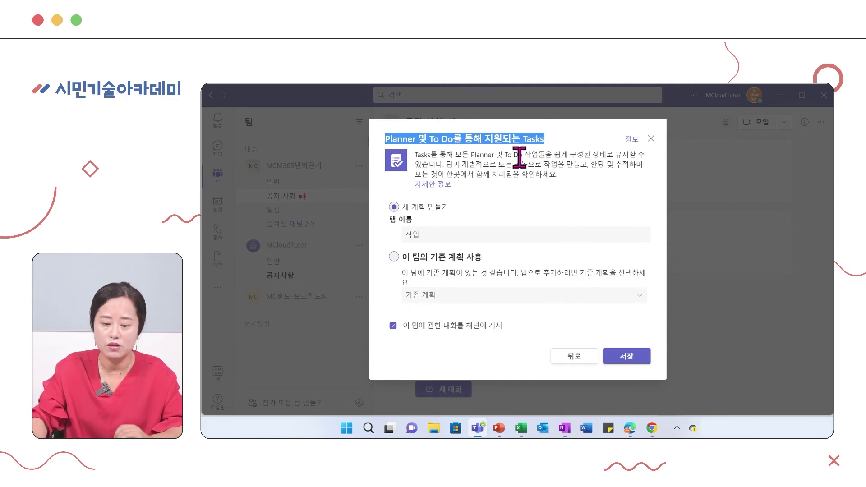
{"action": "left_click", "coordinate": [555, 142]}
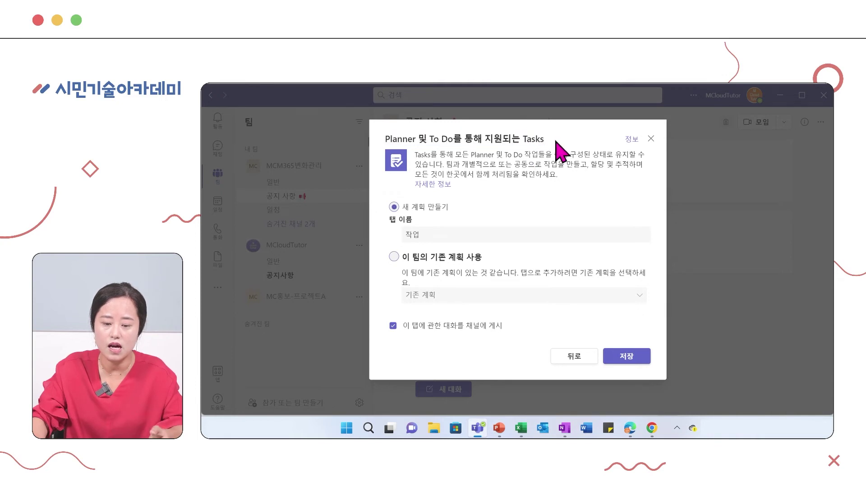
{"action": "left_click_drag", "start_coordinate": [527, 139], "coordinate": [557, 142]}
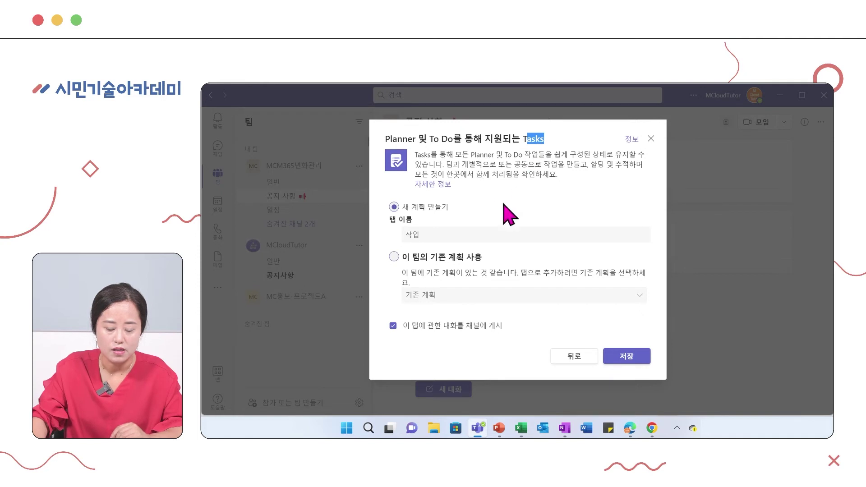
{"action": "left_click", "coordinate": [424, 233]}
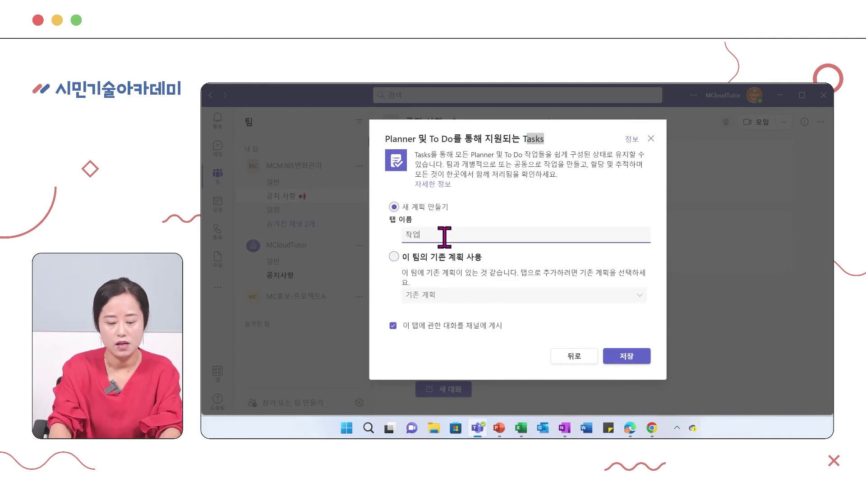
{"action": "key", "text": "BackSpace"}
{"action": "key", "text": "BackSpace"}
{"action": "type", "text": "ㅍㅡㄹㅗㅁㅔ"}
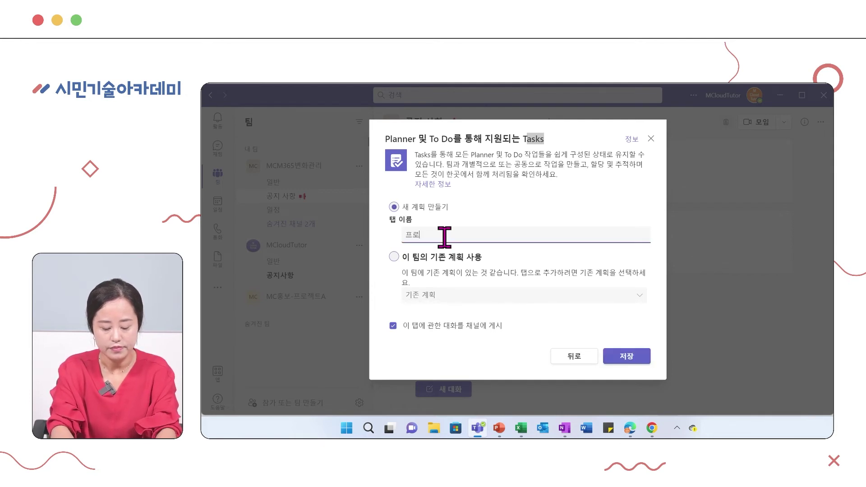
{"action": "type", "text": "ㅅㅕㄴ"}
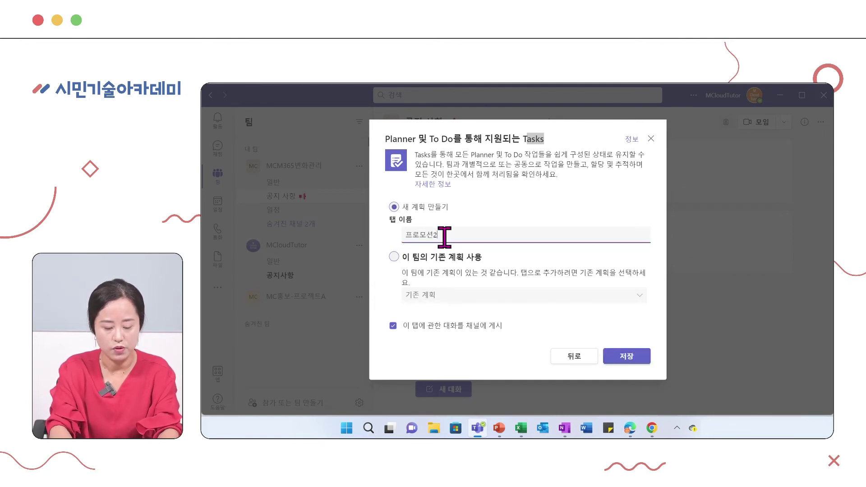
{"action": "type", "text": "2"}
{"action": "key", "text": "BackSpace"}
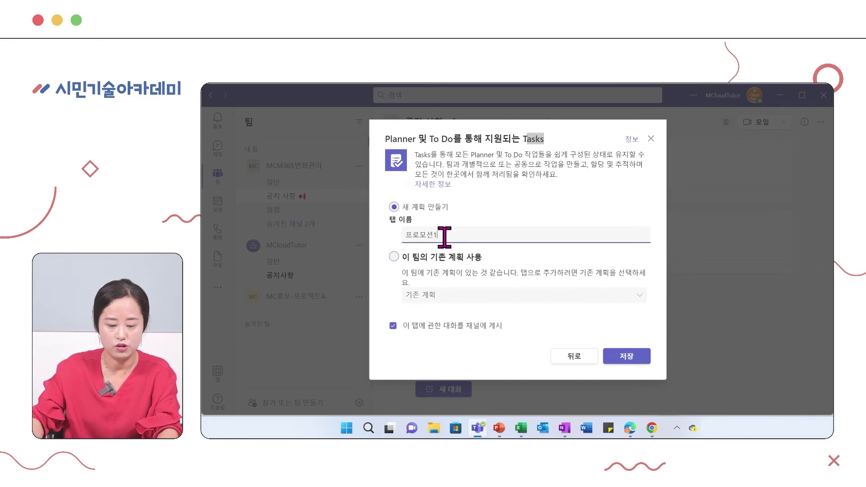
{"action": "left_click", "coordinate": [626, 360]}
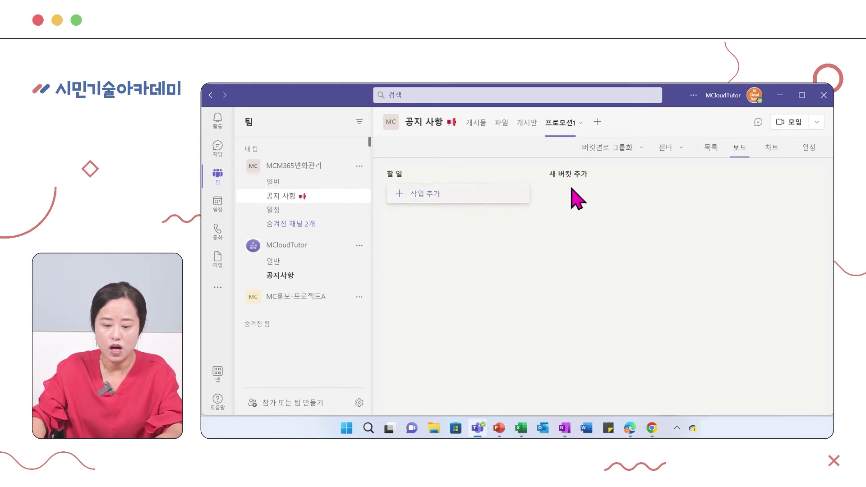
Step: Remove the 프로모션1 tab from the channel without permanently deleting its plan
{"action": "left_click", "coordinate": [557, 125]}
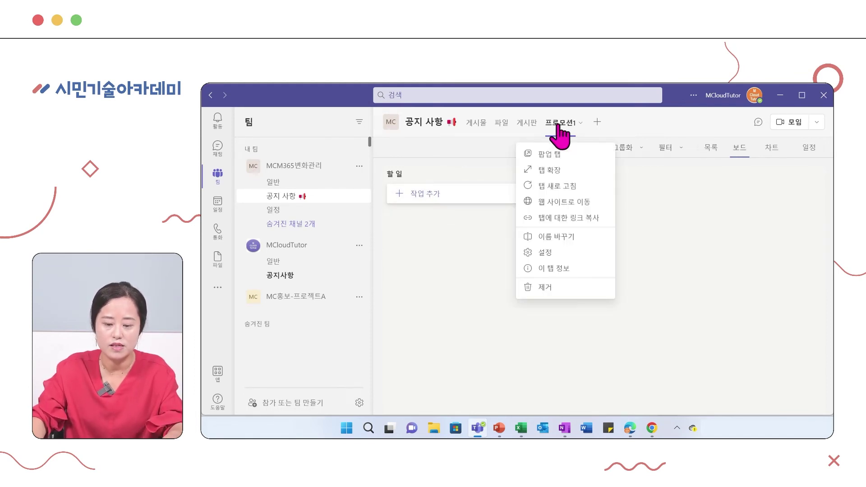
{"action": "left_click", "coordinate": [547, 289]}
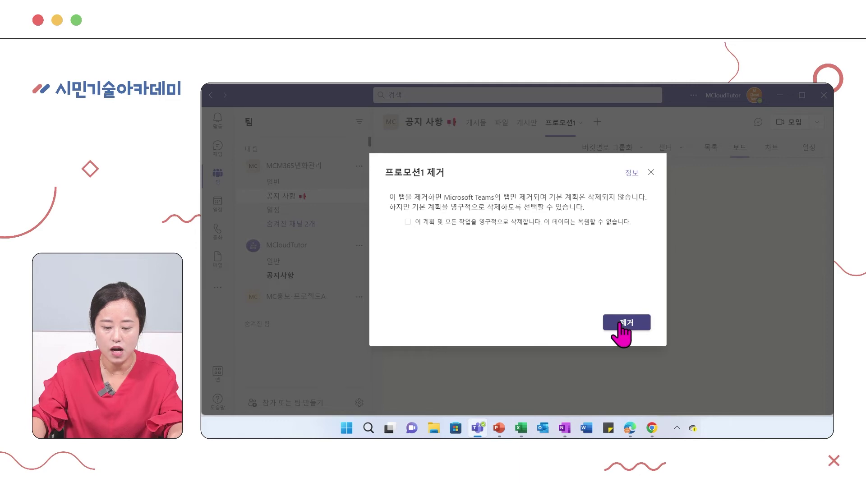
{"action": "left_click", "coordinate": [620, 322]}
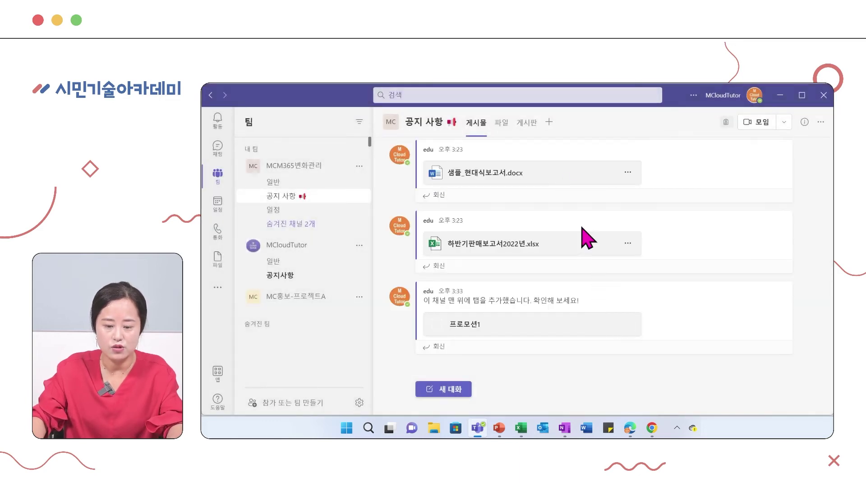
Step: Add a Planner and To Do Tasks tab to the 공지 사항 channel using the team's existing plan M365변화관리
{"action": "left_click", "coordinate": [548, 122]}
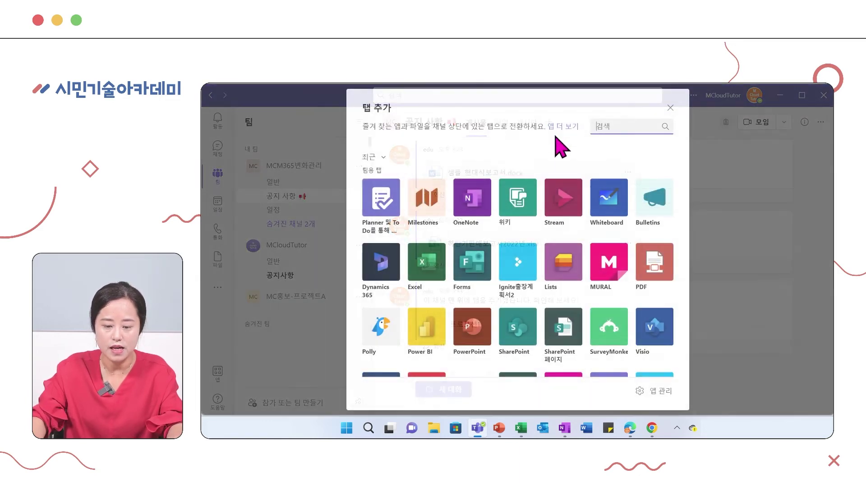
{"action": "left_click", "coordinate": [384, 216]}
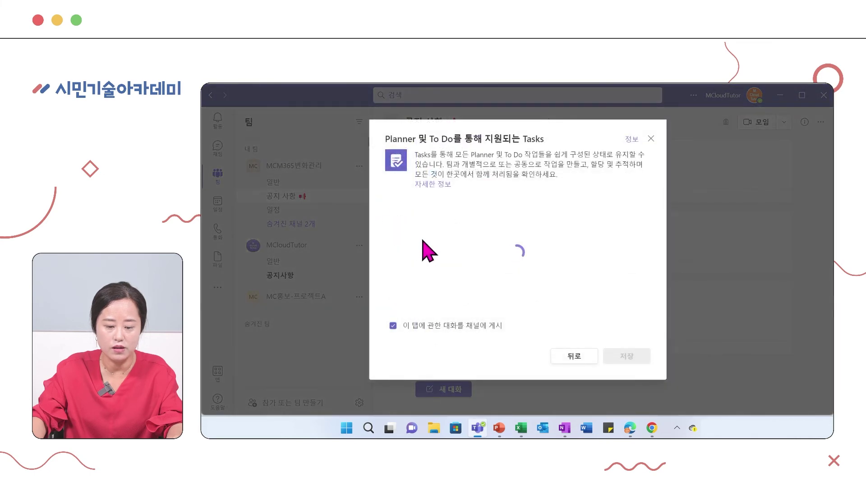
{"action": "left_click", "coordinate": [394, 257]}
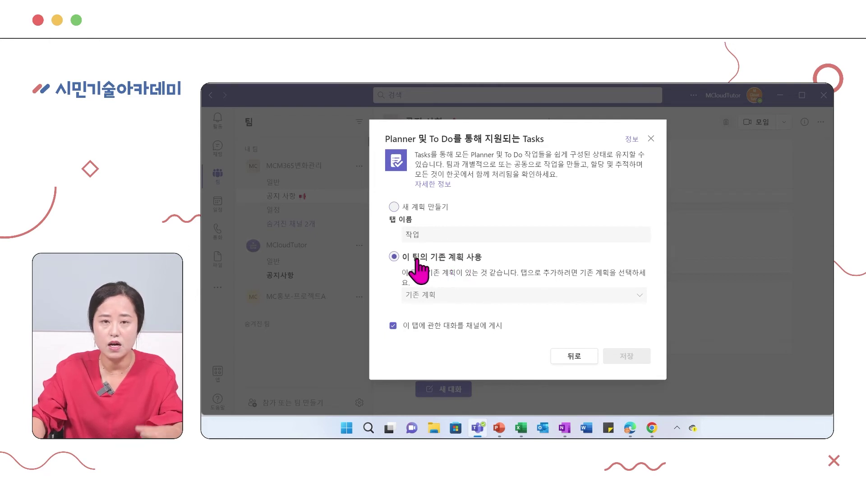
{"action": "left_click", "coordinate": [394, 209]}
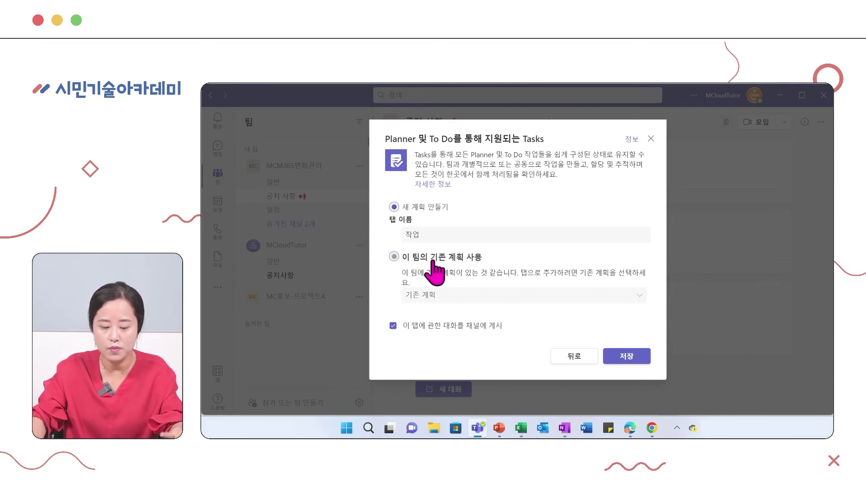
{"action": "left_click", "coordinate": [394, 257]}
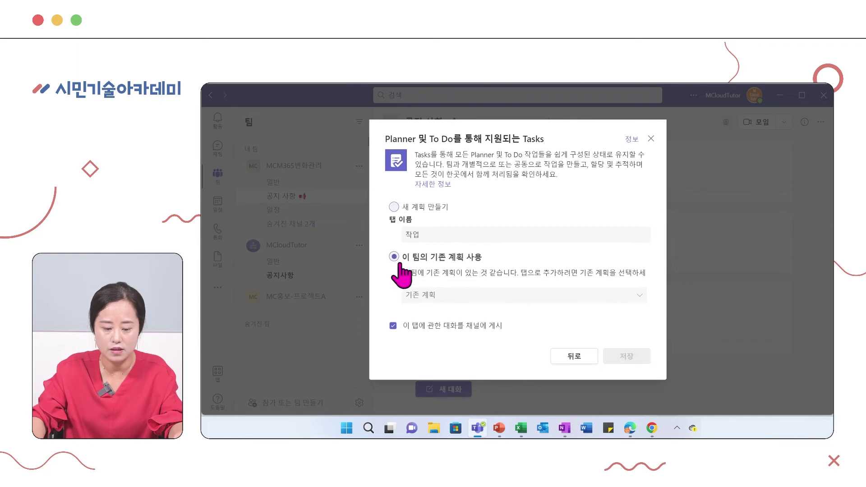
{"action": "left_click", "coordinate": [431, 296]}
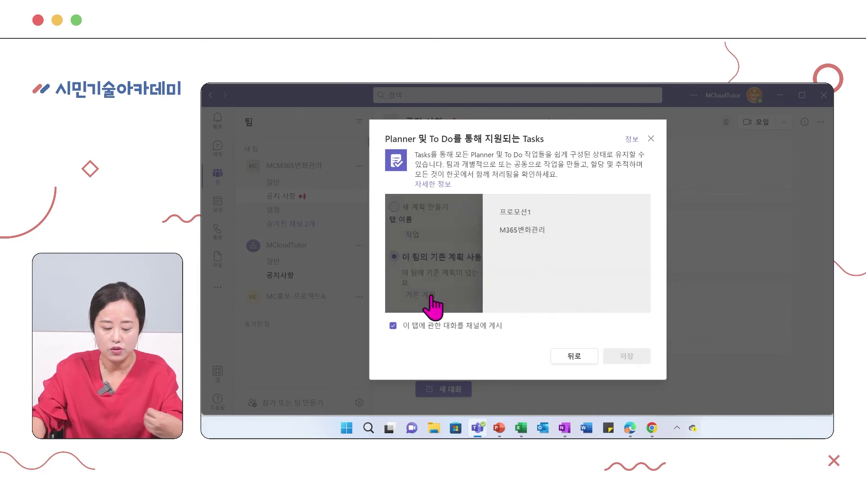
{"action": "left_click", "coordinate": [514, 231]}
{"action": "left_click", "coordinate": [634, 360]}
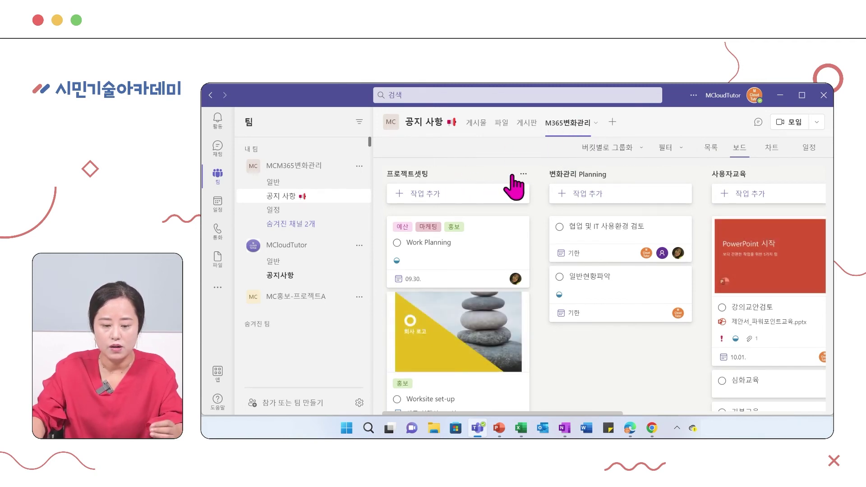
Step: Open the 프로젝트셋팅 bucket's options and its name for editing
{"action": "left_click", "coordinate": [523, 174]}
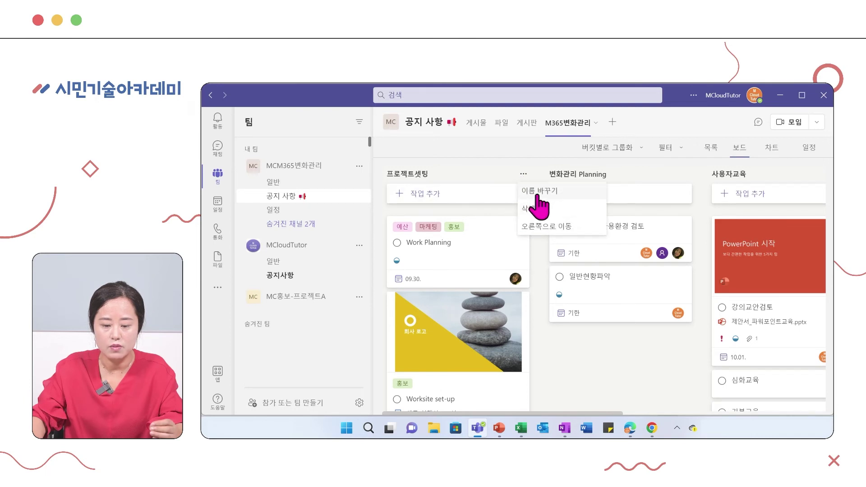
{"action": "left_click", "coordinate": [454, 178]}
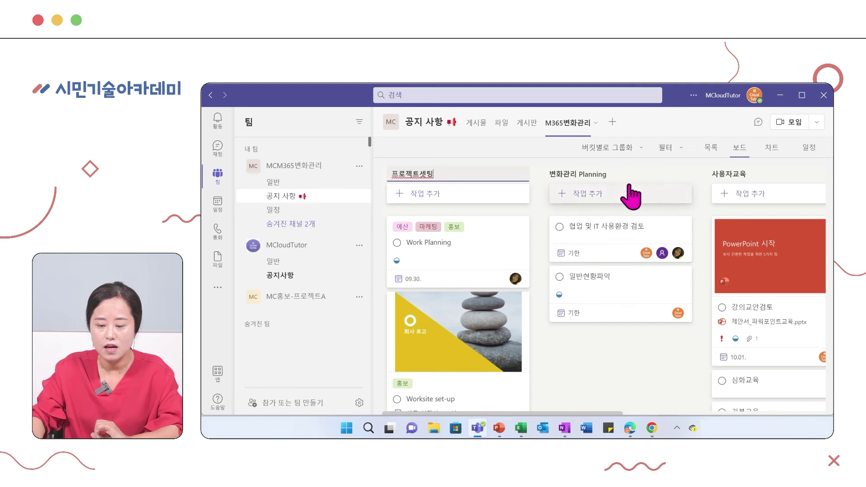
Step: Begin a new task named 예산작업 in the 변화관리 Planning bucket with a due date of 09.30
{"action": "left_click", "coordinate": [587, 199]}
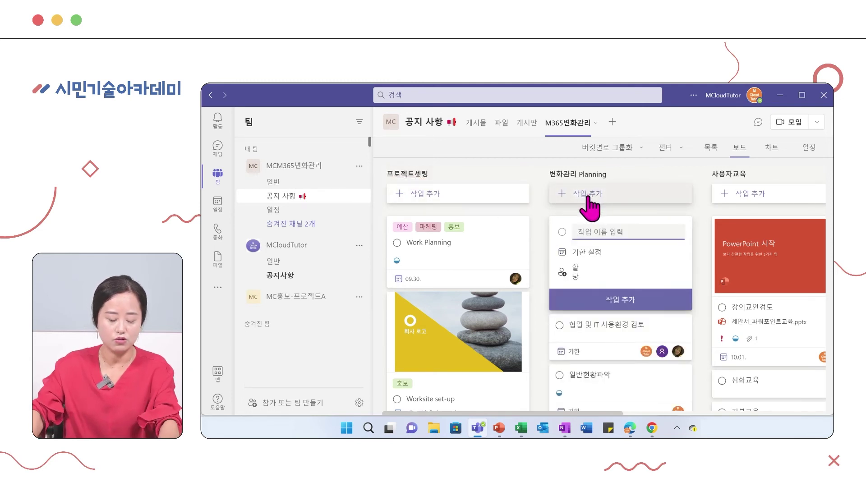
{"action": "type", "text": "ㅇㅖ사"}
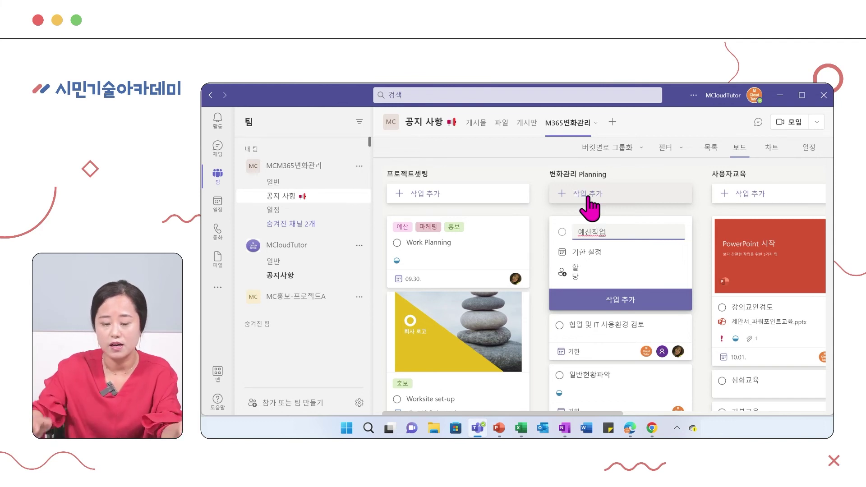
{"action": "left_click", "coordinate": [586, 253]}
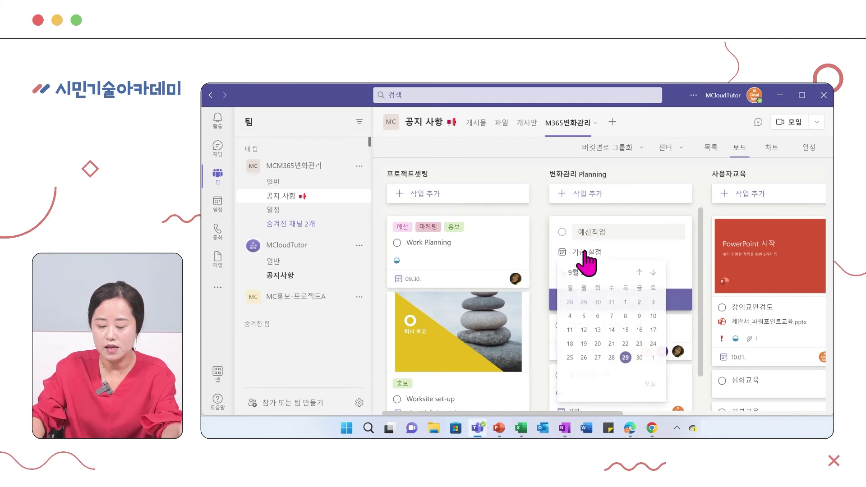
{"action": "left_click", "coordinate": [639, 358]}
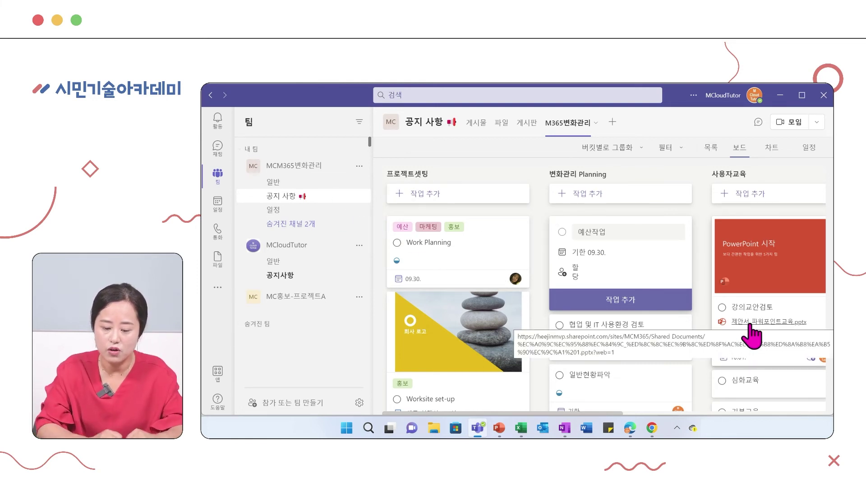
Step: Assign the new task to all three suggested members and add it to the bucket
{"action": "left_click", "coordinate": [574, 277]}
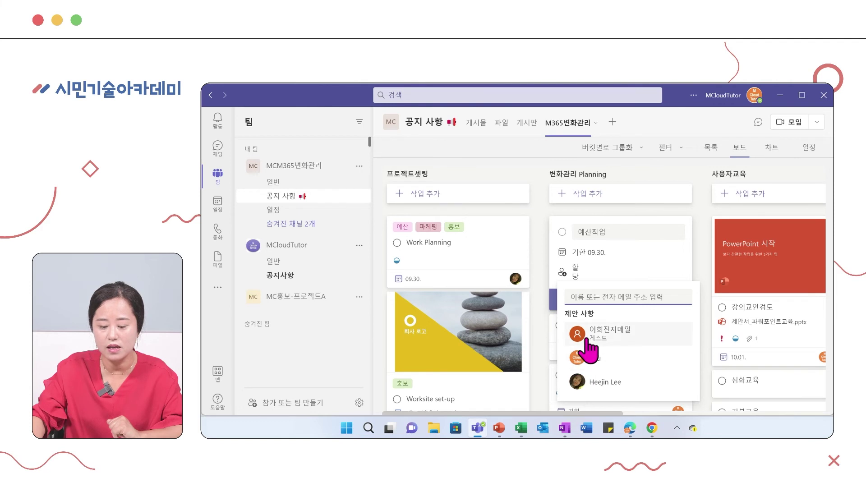
{"action": "left_click", "coordinate": [582, 333]}
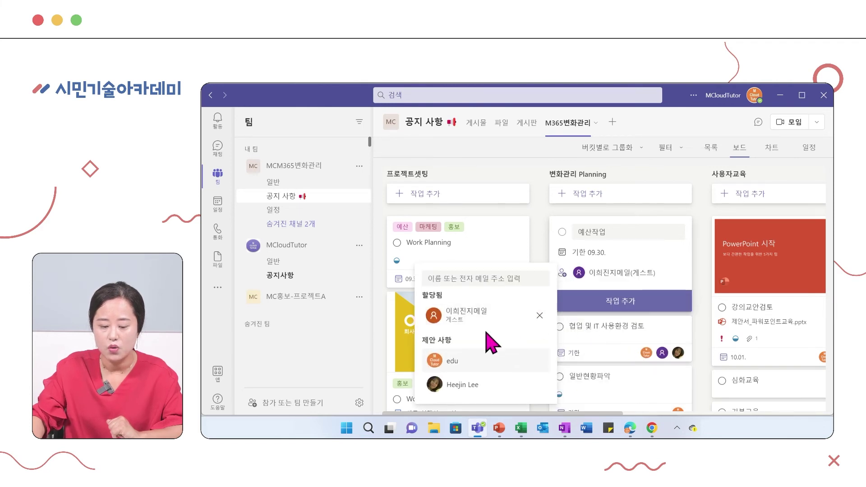
{"action": "left_click", "coordinate": [455, 365]}
{"action": "left_click", "coordinate": [462, 386]}
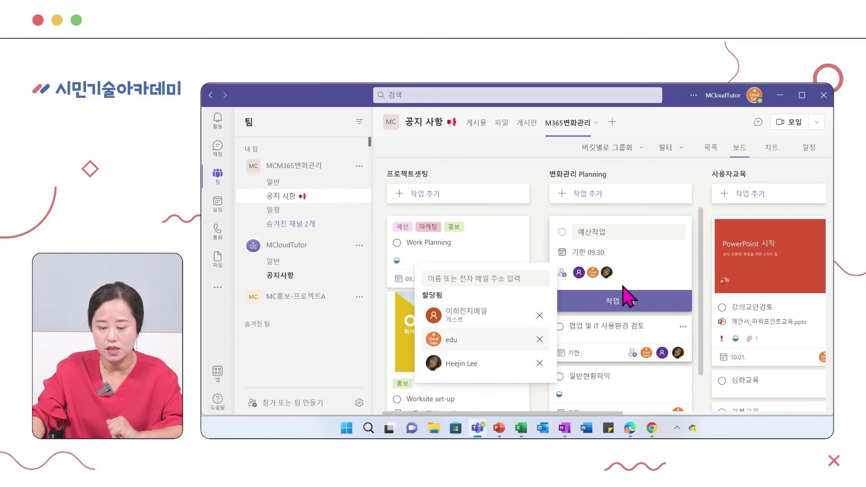
{"action": "left_click", "coordinate": [618, 313]}
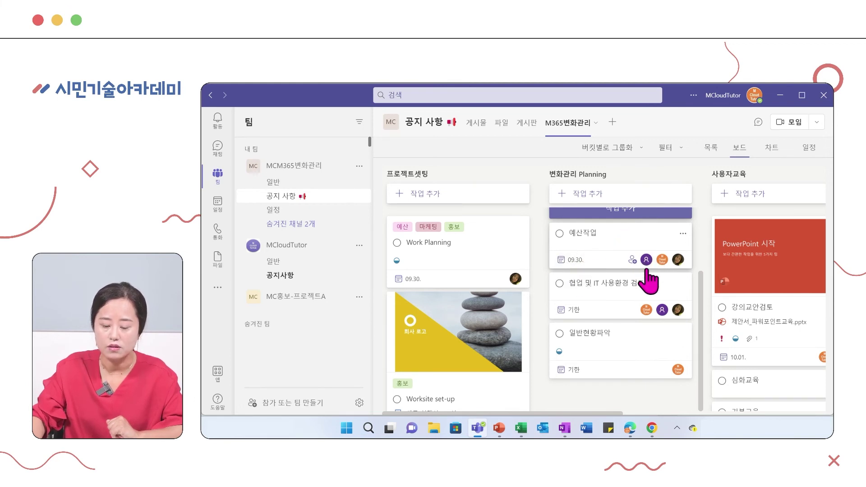
Step: Set the 예산작업 task's progress to 진행 중 and its start date to 2022.09.29
{"action": "left_click", "coordinate": [605, 244]}
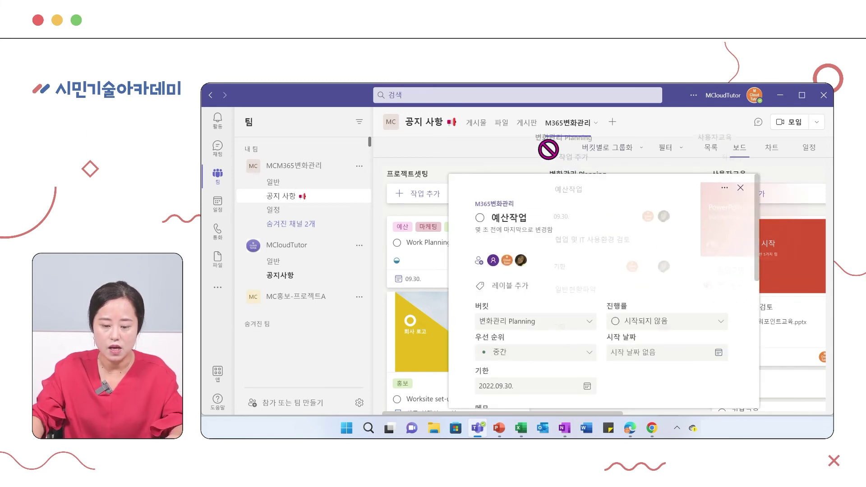
{"action": "left_click", "coordinate": [654, 323]}
{"action": "left_click", "coordinate": [640, 356]}
{"action": "scroll", "coordinate": [690, 333], "scroll_direction": "down", "scroll_amount": 2}
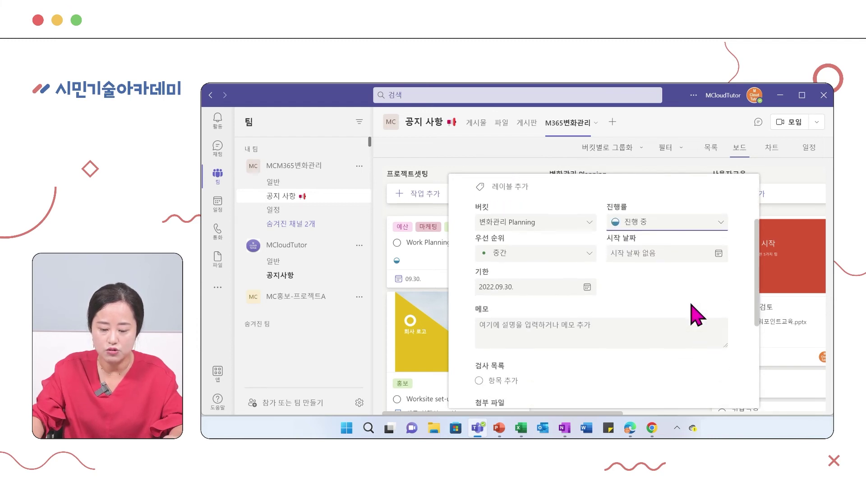
{"action": "left_click", "coordinate": [716, 253]}
{"action": "left_click", "coordinate": [672, 360]}
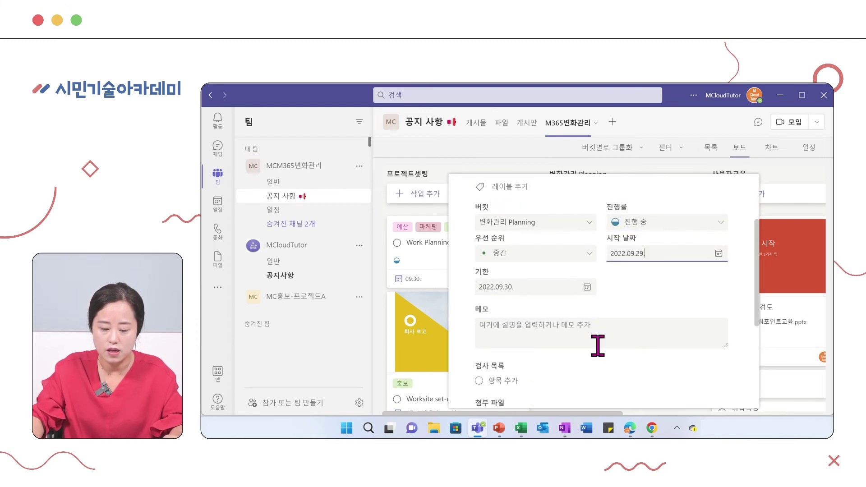
Step: Add checklist items 하위작업1, 하위작업2 and 하위작업3 to the 예산작업 task and close its details
{"action": "scroll", "coordinate": [600, 348], "scroll_direction": "down", "scroll_amount": 2}
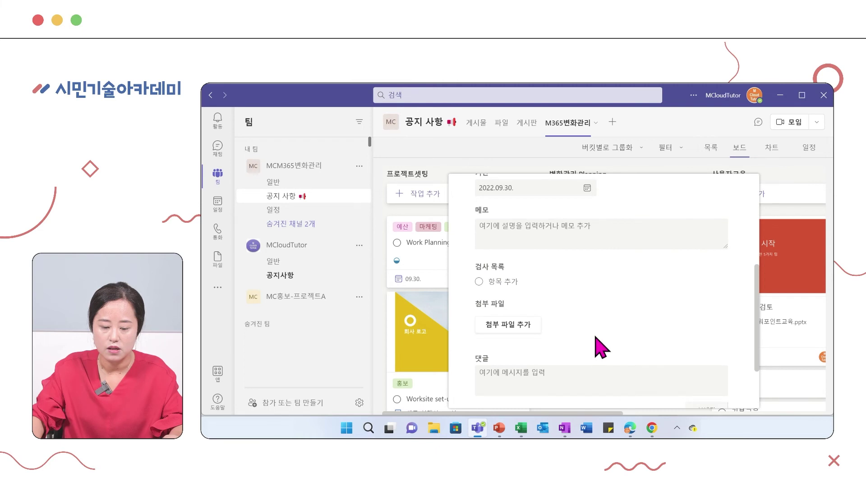
{"action": "left_click", "coordinate": [504, 328]}
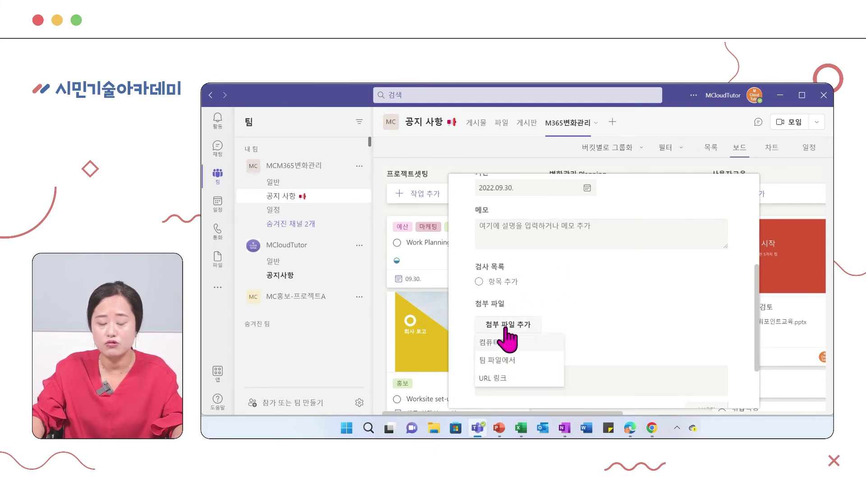
{"action": "left_click", "coordinate": [511, 282]}
{"action": "type", "text": "하웨"}
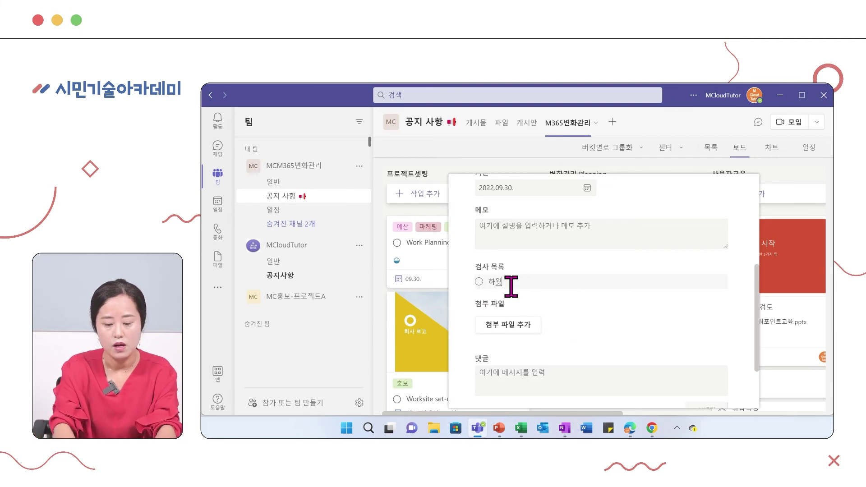
{"action": "type", "text": "작업1"}
{"action": "key", "text": "Return"}
{"action": "type", "text": "ㅎ"}
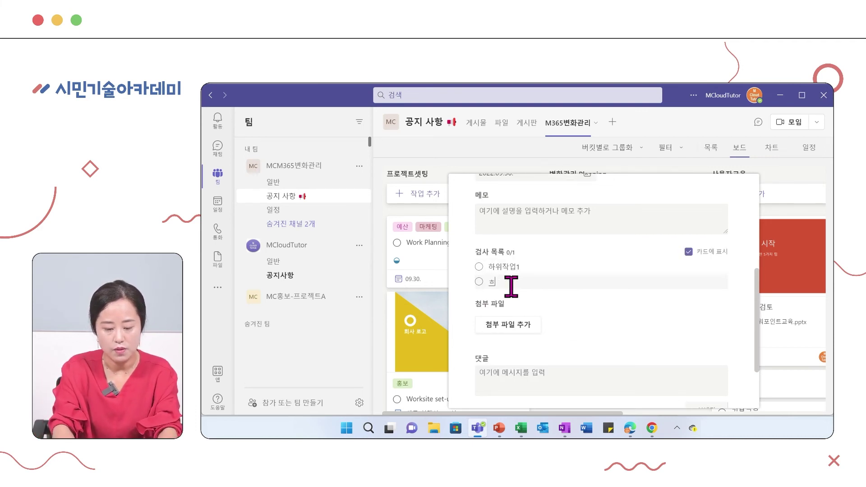
{"action": "type", "text": "위작업"}
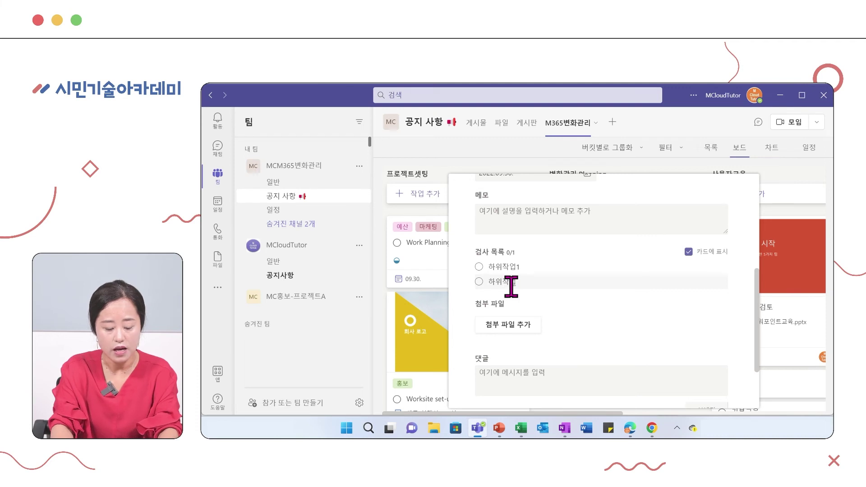
{"action": "type", "text": "2"}
{"action": "key", "text": "Return"}
{"action": "type", "text": "하위작업3"}
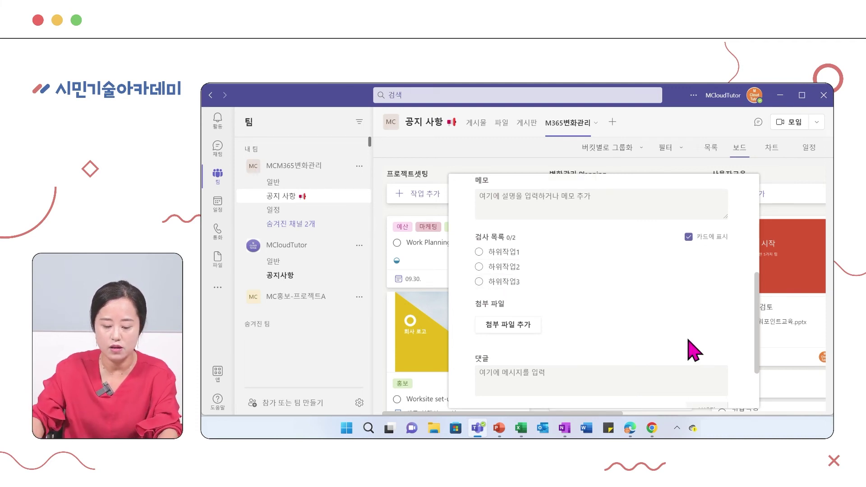
{"action": "scroll", "coordinate": [695, 347], "scroll_direction": "down", "scroll_amount": 2}
{"action": "scroll", "coordinate": [683, 271], "scroll_direction": "up", "scroll_amount": 10}
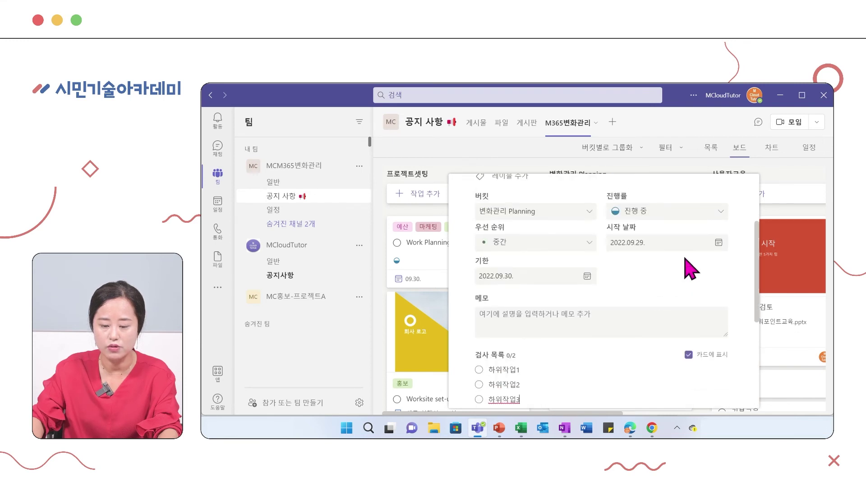
{"action": "scroll", "coordinate": [738, 219], "scroll_direction": "up", "scroll_amount": 1}
{"action": "left_click", "coordinate": [746, 189]}
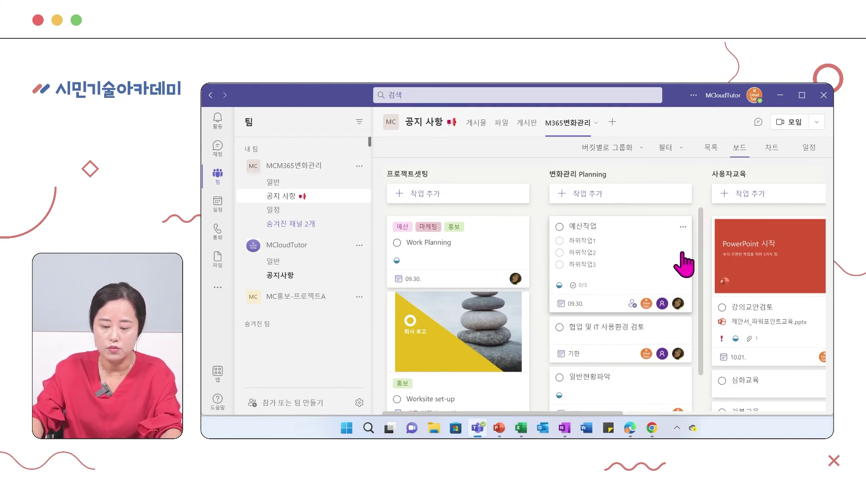
Step: Look through the plan's list, board, chart and schedule views, including the schedule by week, and return to the board
{"action": "left_click", "coordinate": [710, 149]}
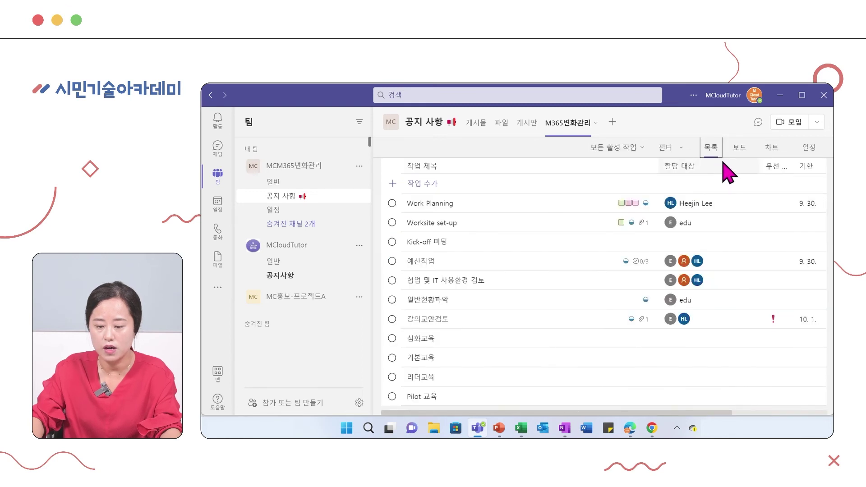
{"action": "left_click", "coordinate": [739, 151]}
{"action": "left_click", "coordinate": [780, 152]}
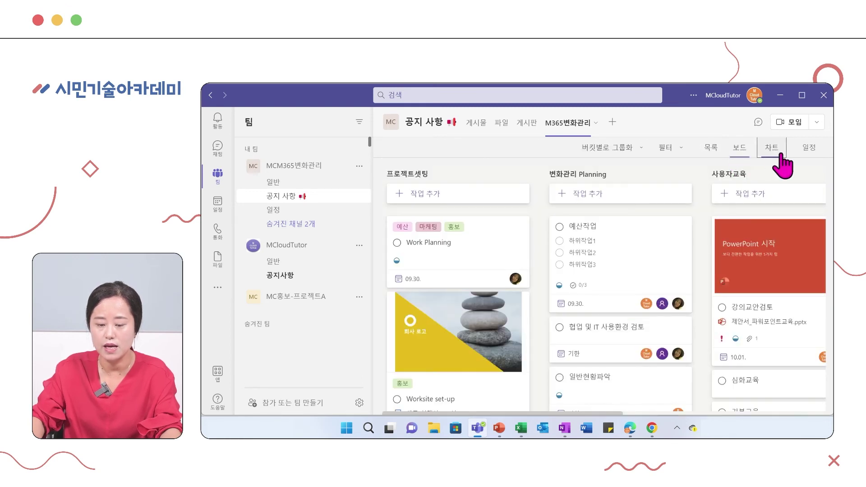
{"action": "left_click", "coordinate": [802, 152]}
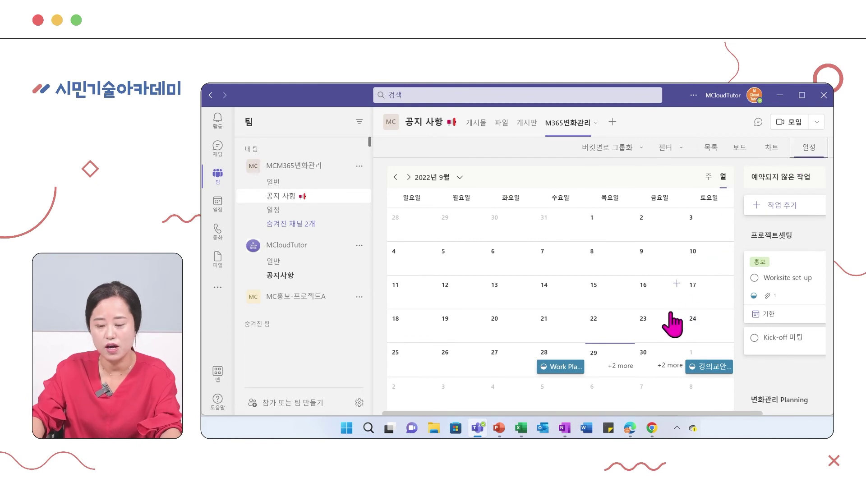
{"action": "left_click", "coordinate": [708, 177]}
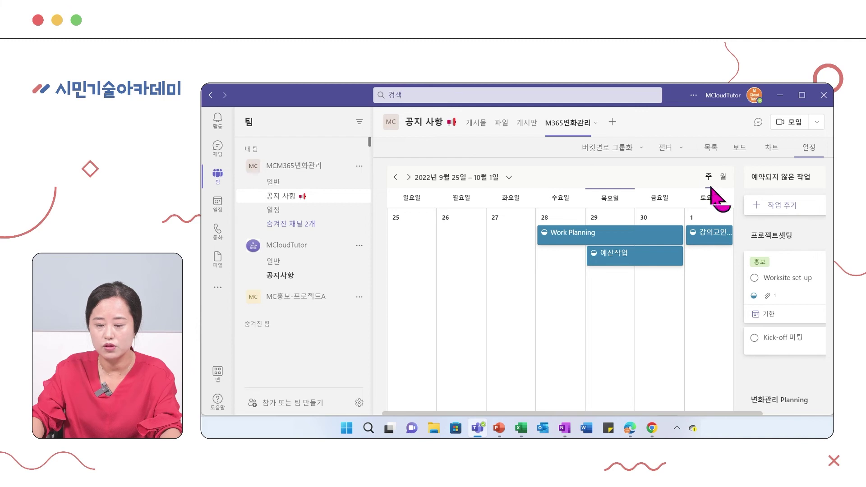
{"action": "left_click", "coordinate": [712, 148]}
{"action": "left_click", "coordinate": [738, 148]}
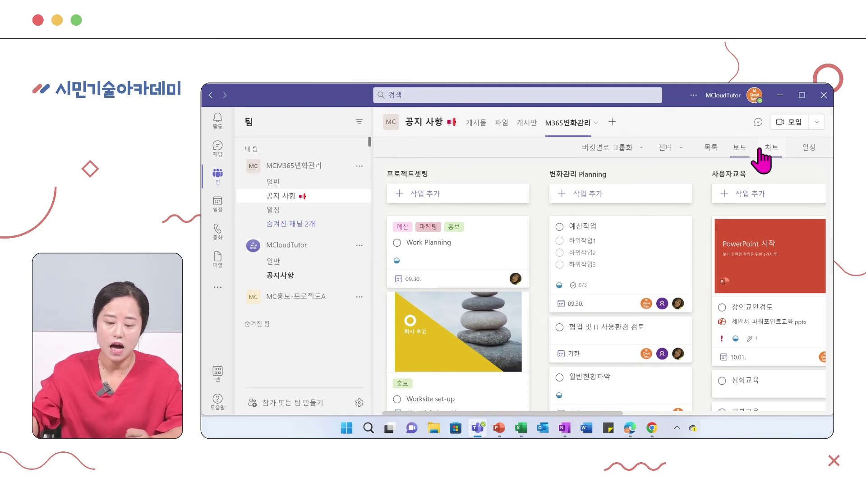
Step: Post the comment "작업진행중 10%" on the 예산작업 task
{"action": "left_click", "coordinate": [629, 281]}
{"action": "scroll", "coordinate": [632, 278], "scroll_direction": "down", "scroll_amount": 5}
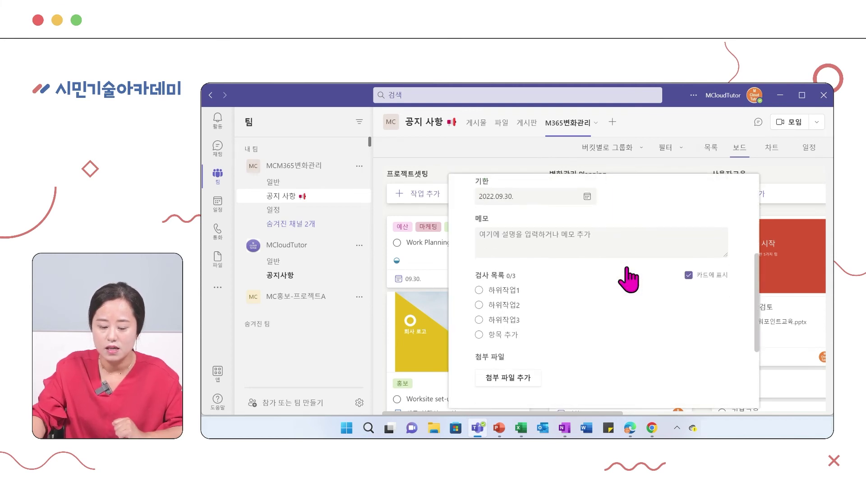
{"action": "left_click", "coordinate": [515, 298]}
{"action": "type", "text": "지"}
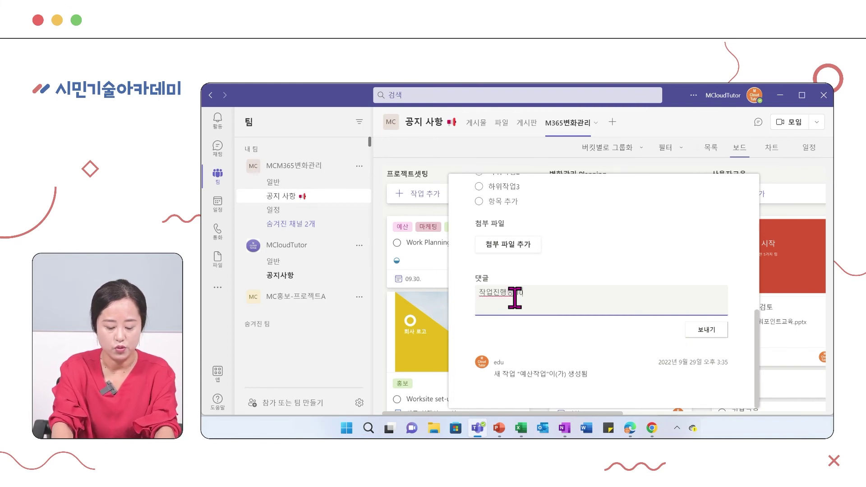
{"action": "left_click", "coordinate": [706, 329]}
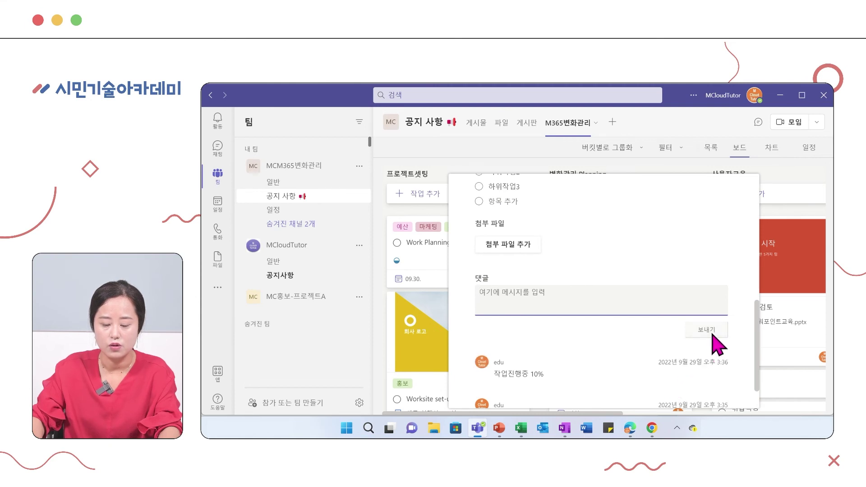
Step: Post a second comment, "예산 관련 메일 발송했습니다.", on the 예산작업 task
{"action": "type", "text": "멘"}
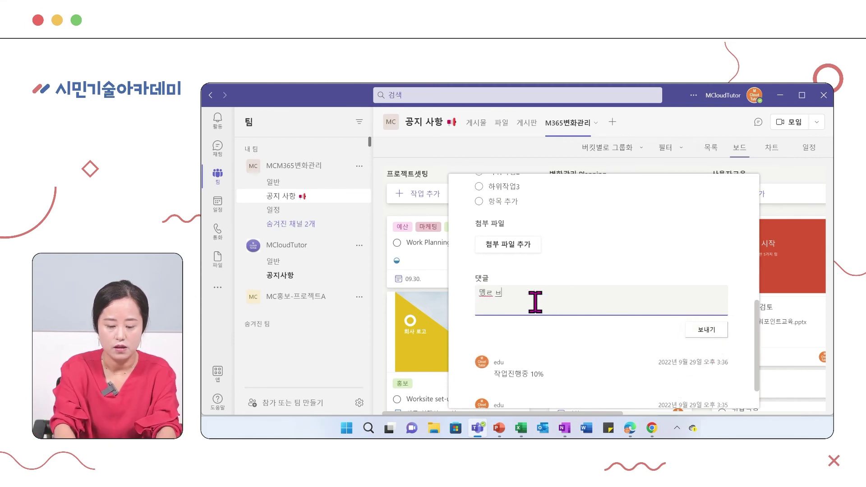
{"action": "key", "text": "BackSpace"}
{"action": "type", "text": "ㅇ"}
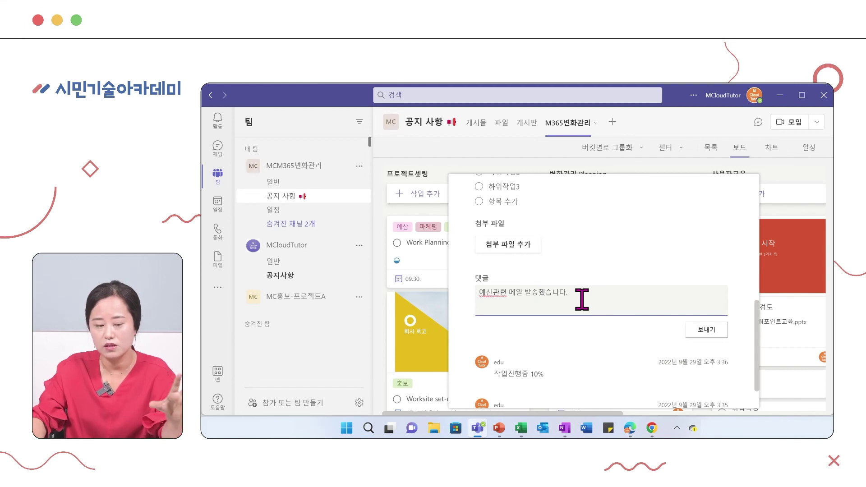
{"action": "left_click", "coordinate": [493, 293]}
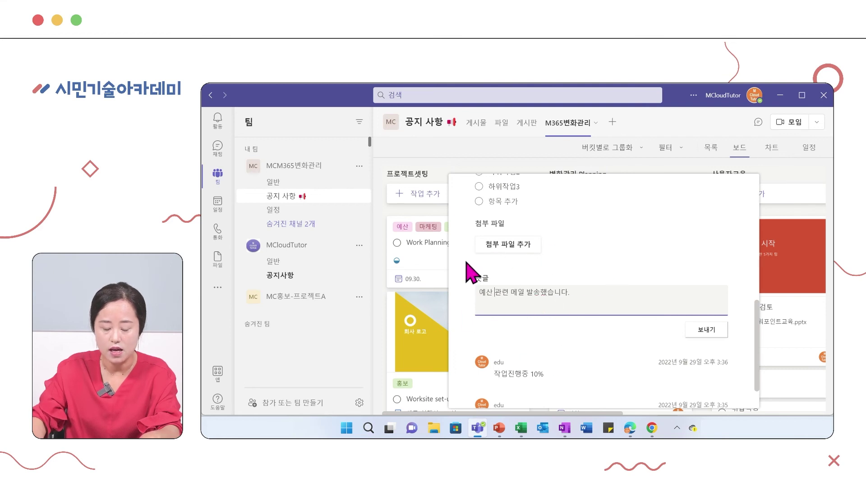
{"action": "left_click", "coordinate": [706, 331]}
{"action": "scroll", "coordinate": [615, 362], "scroll_direction": "down", "scroll_amount": 3}
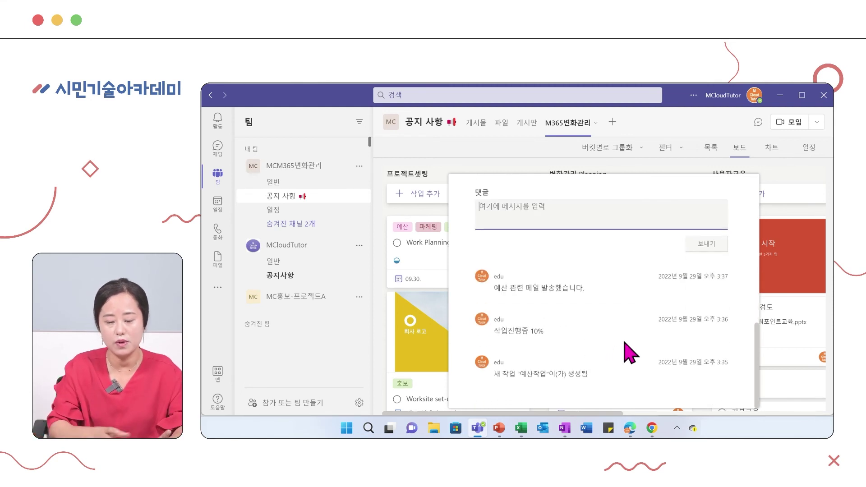
{"action": "scroll", "coordinate": [627, 347], "scroll_direction": "up", "scroll_amount": 10}
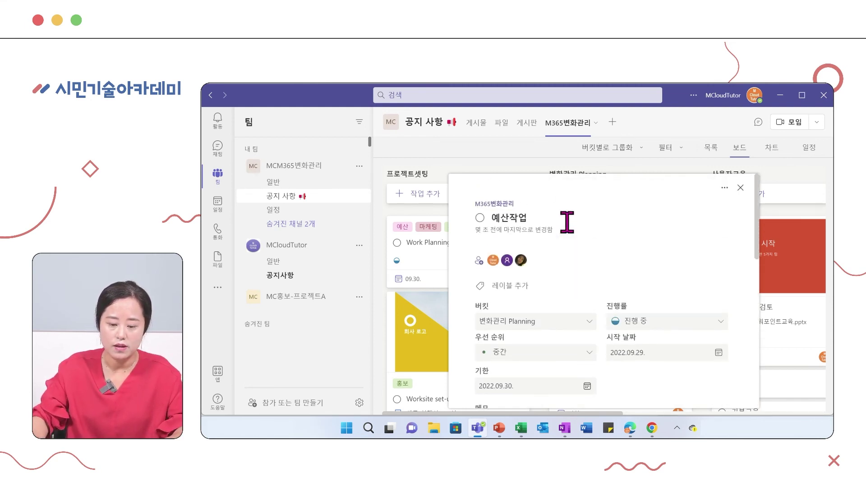
{"action": "scroll", "coordinate": [572, 243], "scroll_direction": "down", "scroll_amount": 5}
{"action": "scroll", "coordinate": [578, 274], "scroll_direction": "down", "scroll_amount": 3}
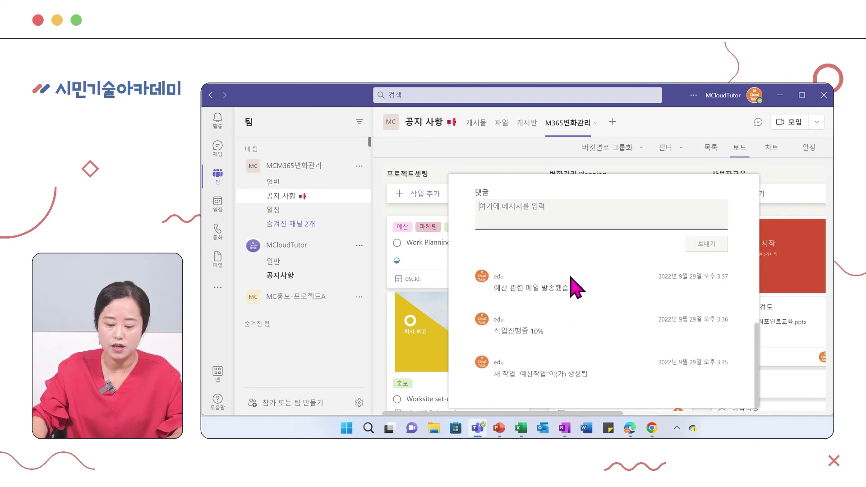
{"action": "scroll", "coordinate": [521, 333], "scroll_direction": "up", "scroll_amount": 10}
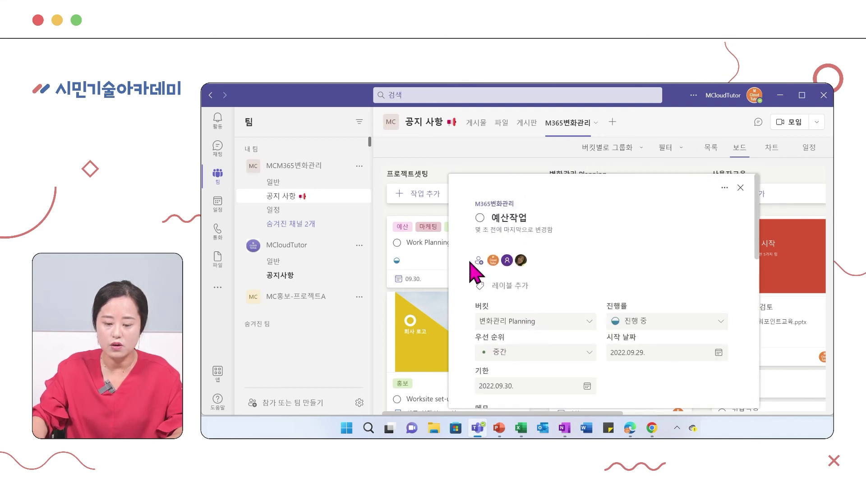
{"action": "scroll", "coordinate": [555, 310], "scroll_direction": "down", "scroll_amount": 10}
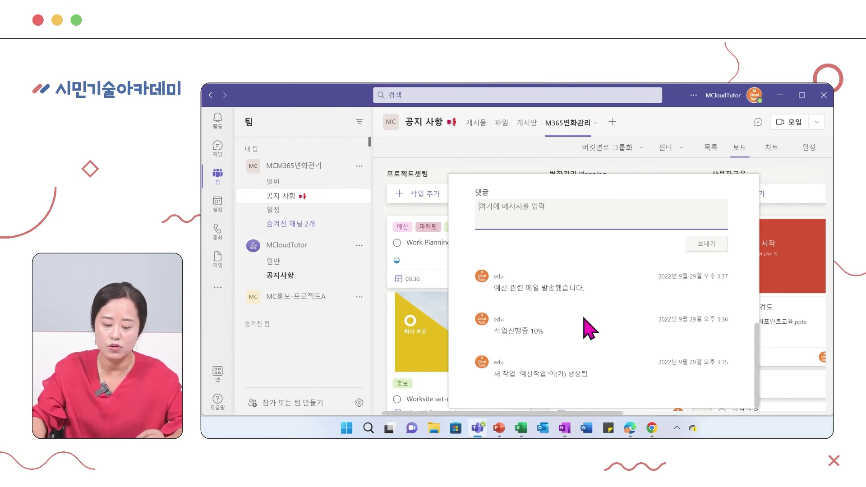
Step: Close the details of the 예산작업 task and return to the plan's board
{"action": "scroll", "coordinate": [585, 325], "scroll_direction": "up", "scroll_amount": 10}
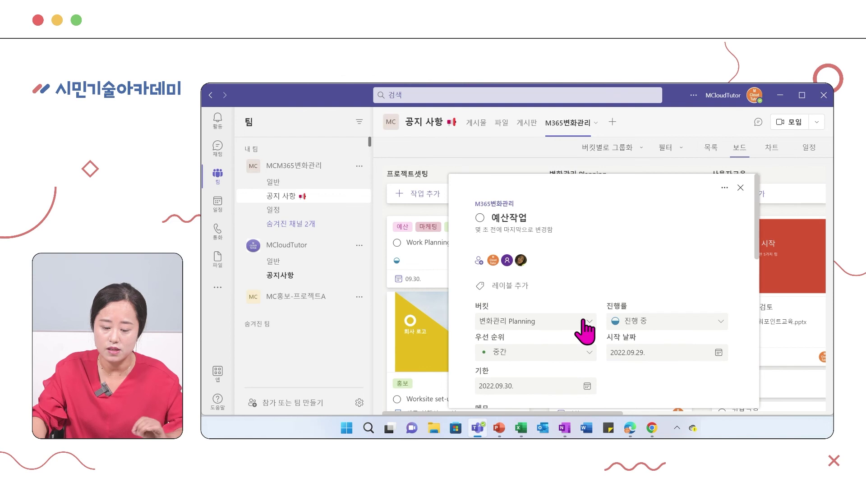
{"action": "left_click", "coordinate": [740, 188]}
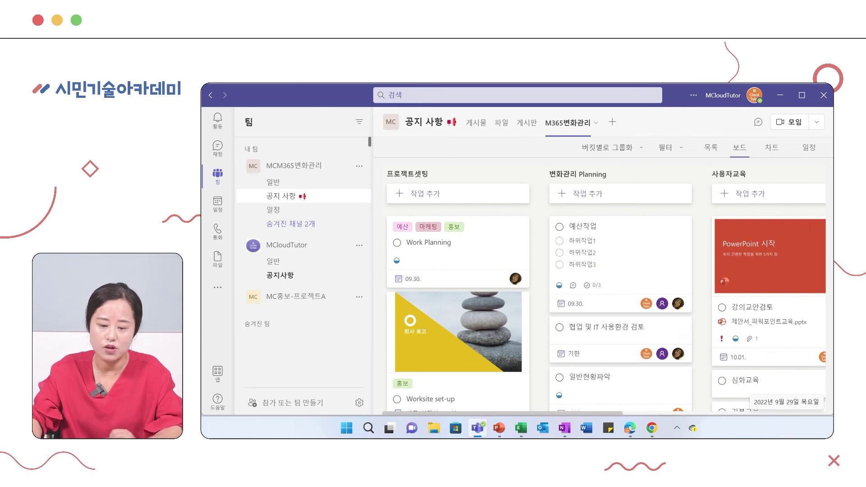
Step: Switch to the MCM365변화관리 SharePoint site in Edge and open the Planner web app from there
{"action": "left_click", "coordinate": [574, 126]}
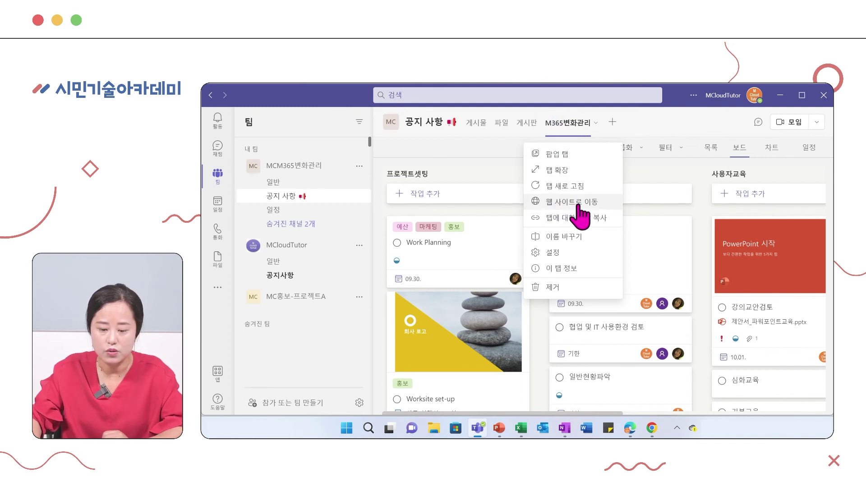
{"action": "mouse_move", "coordinate": [629, 432]}
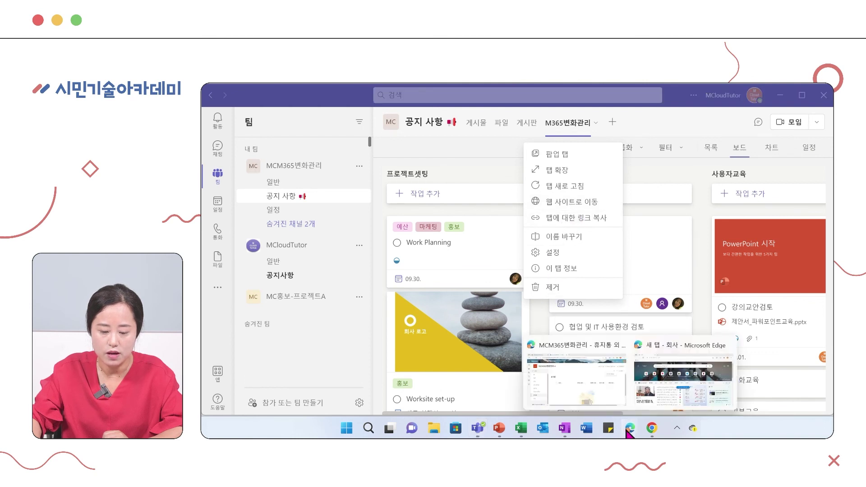
{"action": "left_click", "coordinate": [539, 379]}
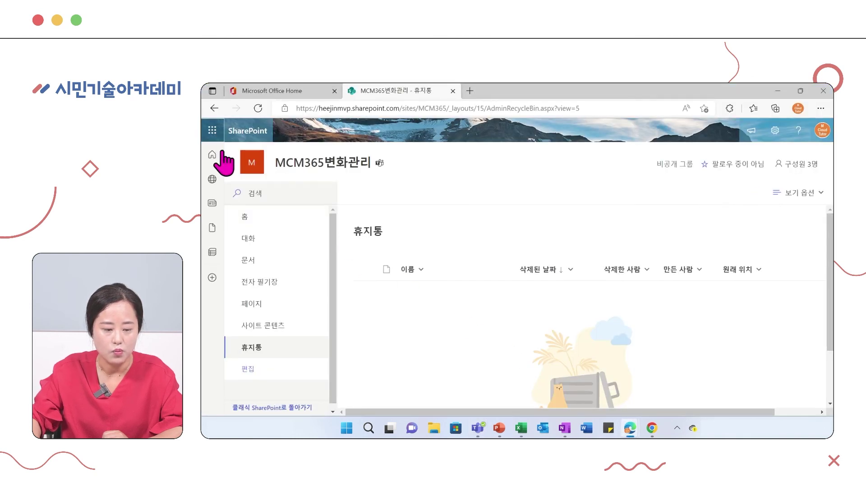
{"action": "left_click", "coordinate": [212, 131]}
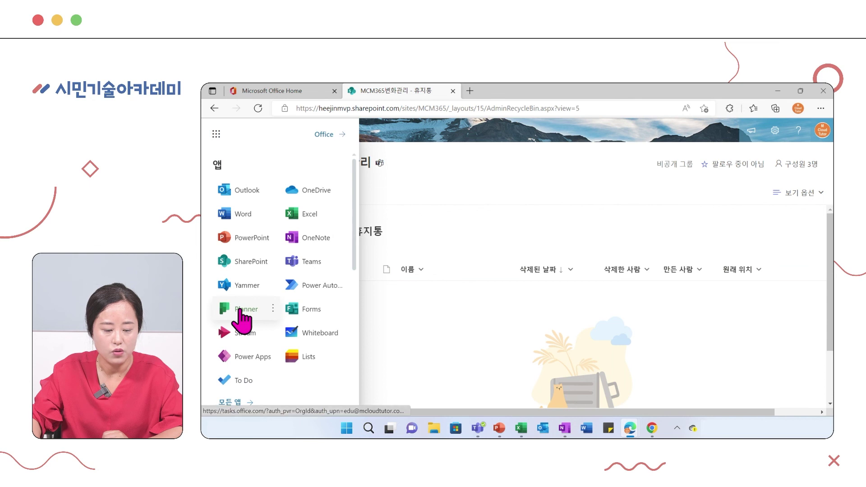
{"action": "left_click", "coordinate": [241, 309]}
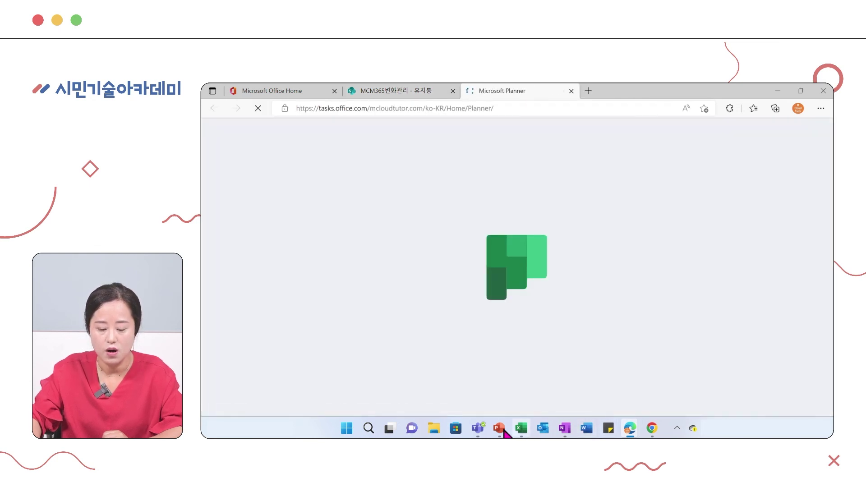
Step: Switch back to Teams and remove the M365변화관리 tab from the 공지 사항 channel without permanently deleting the plan and its tasks
{"action": "left_click", "coordinate": [477, 428]}
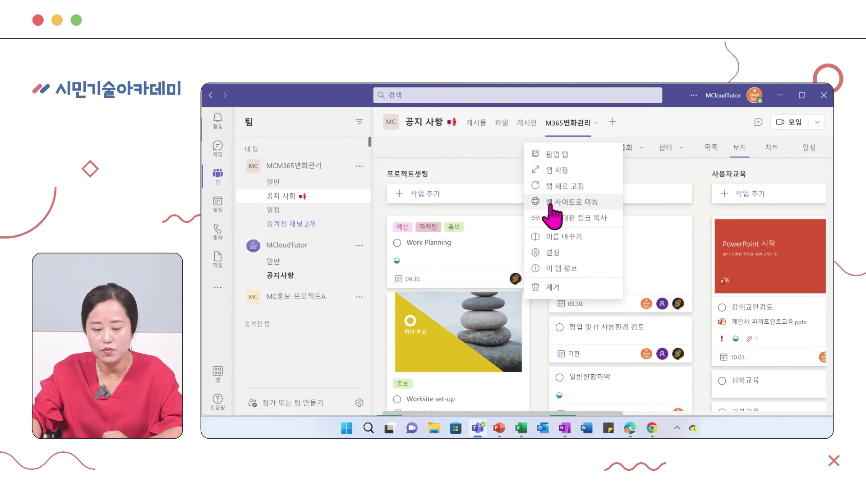
{"action": "left_click", "coordinate": [550, 291]}
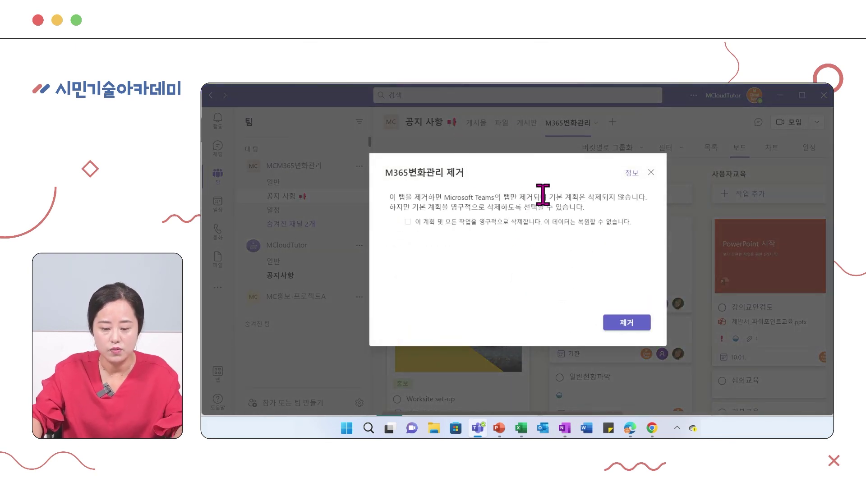
{"action": "left_click", "coordinate": [408, 224]}
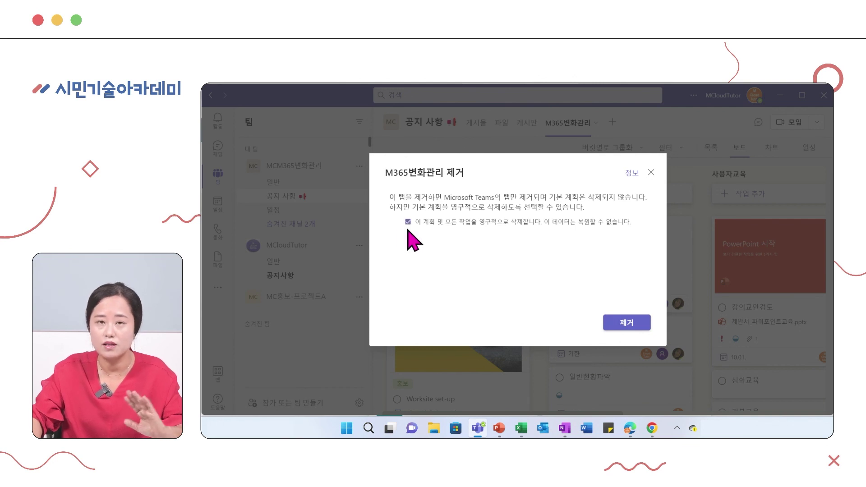
{"action": "left_click", "coordinate": [408, 225]}
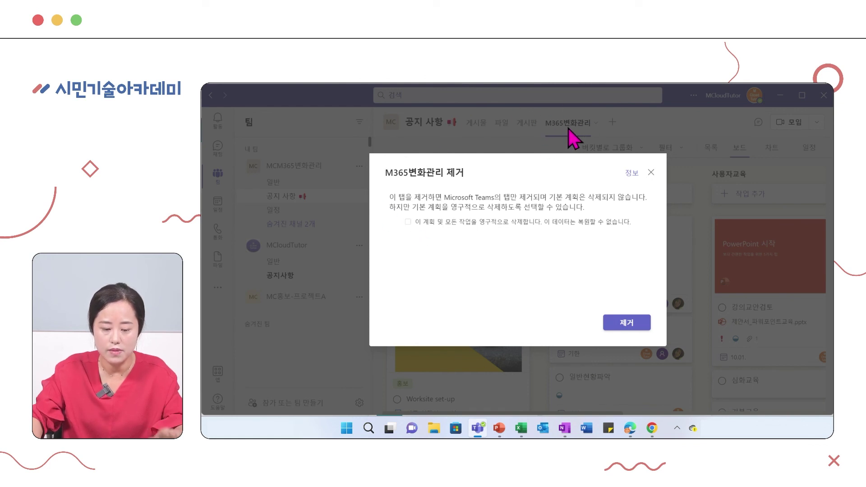
{"action": "left_click", "coordinate": [617, 323]}
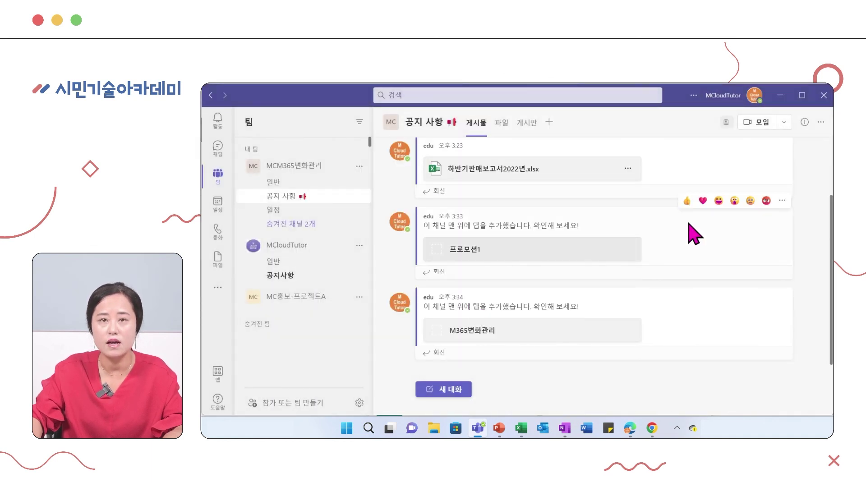
{"action": "left_click", "coordinate": [549, 124]}
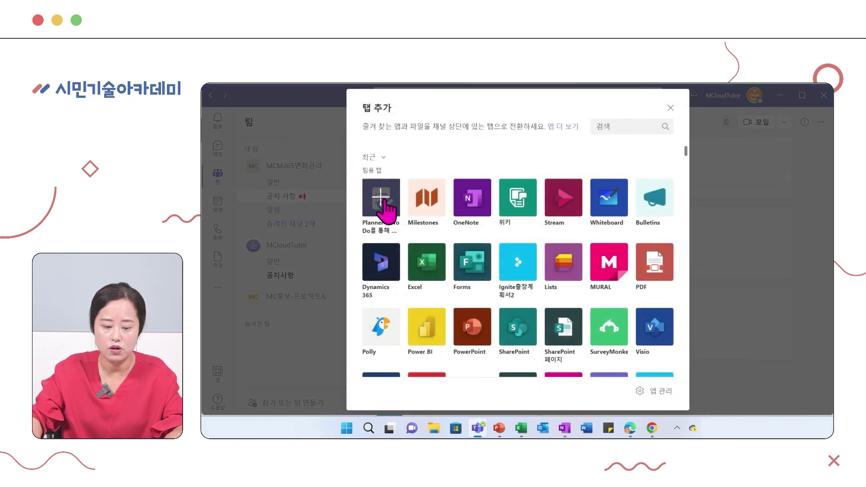
{"action": "left_click", "coordinate": [387, 195]}
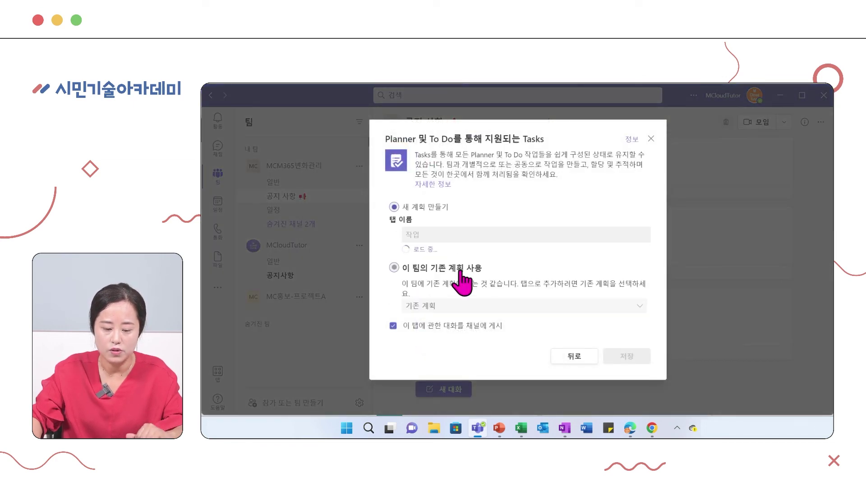
{"action": "left_click", "coordinate": [460, 270]}
{"action": "left_click", "coordinate": [464, 298]}
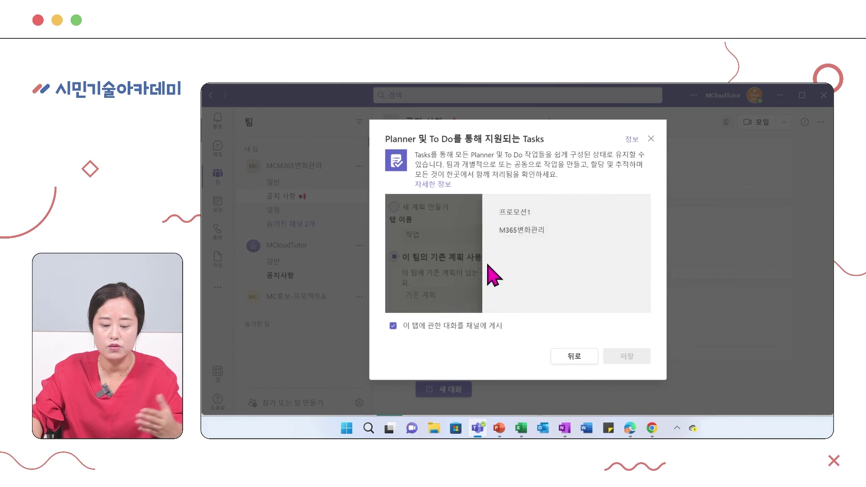
{"action": "left_click", "coordinate": [512, 231]}
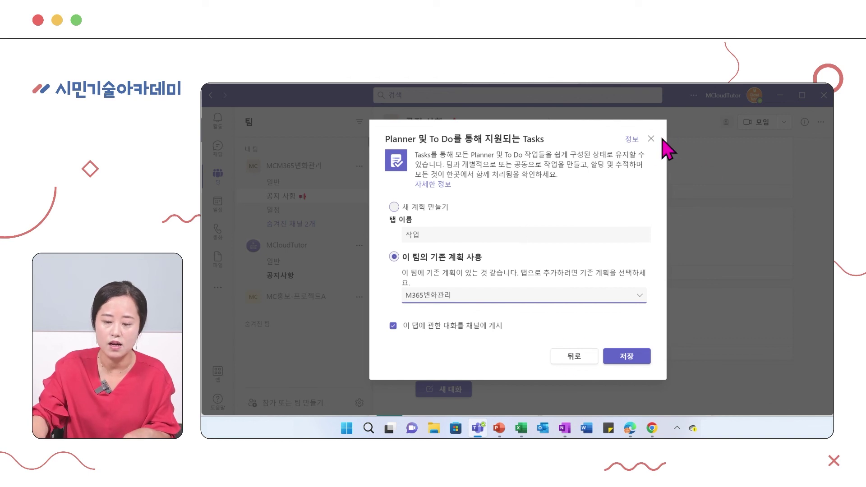
{"action": "left_click", "coordinate": [651, 139]}
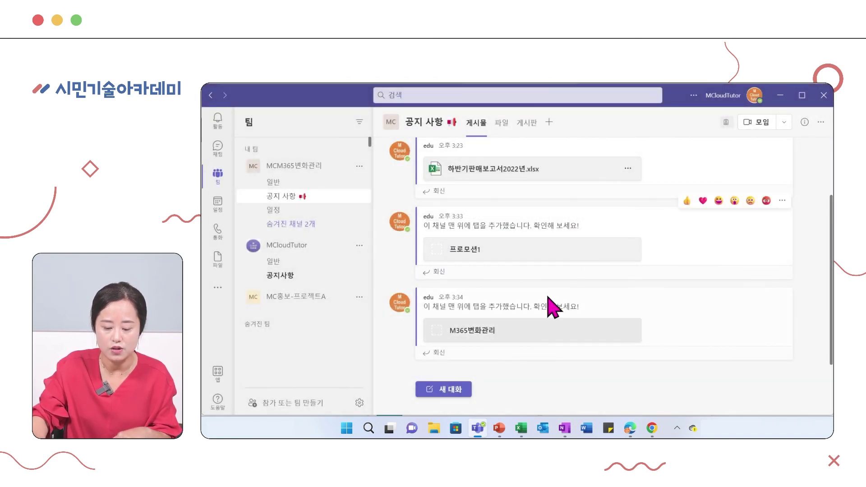
Step: Switch to the PowerPoint presentation and start the slide show from the Teams & Planner DEMO slide
{"action": "left_click", "coordinate": [498, 428]}
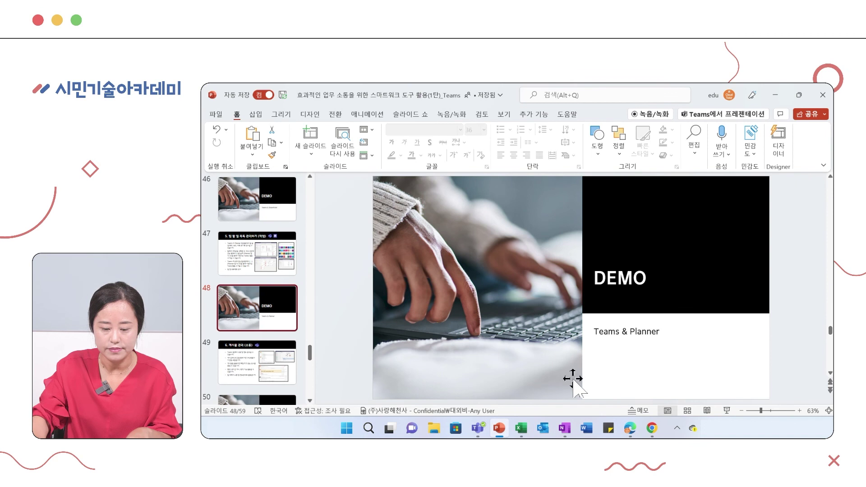
{"action": "left_click", "coordinate": [726, 411]}
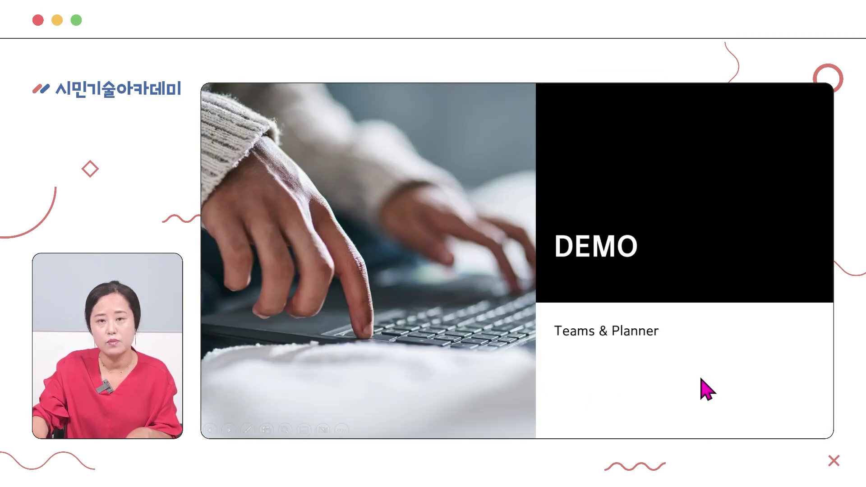